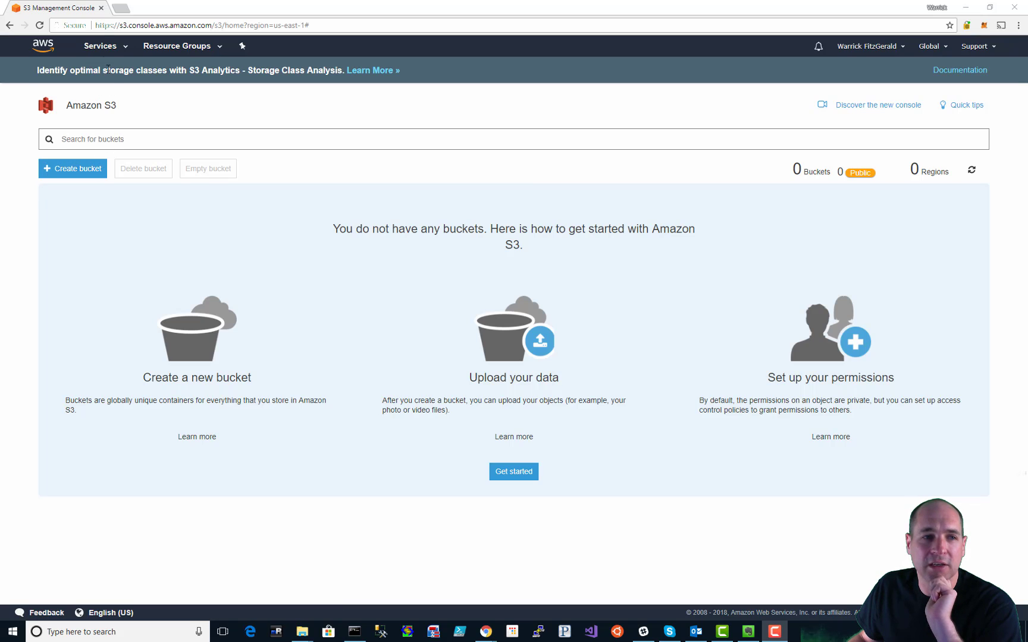
Step: Search the AWS services for "s3", open the S3 console and check the bucket count
click(110, 48)
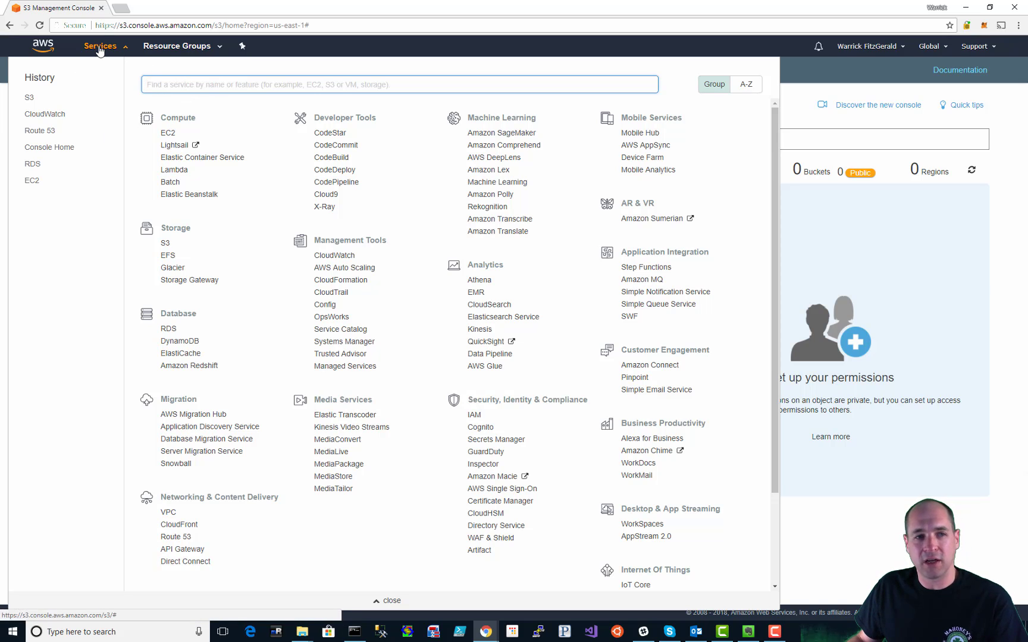
text(s3)
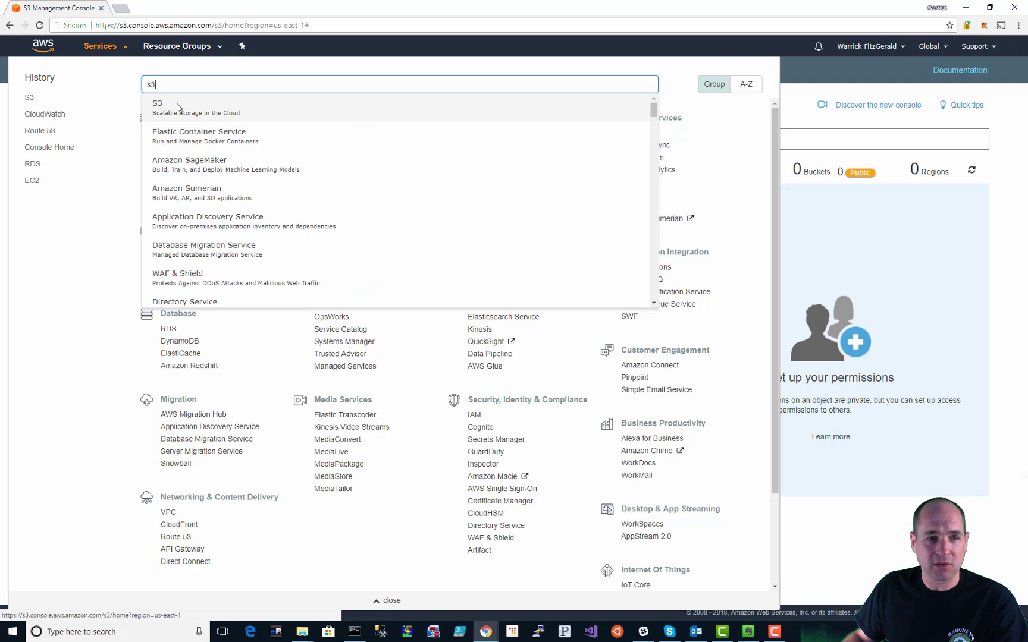
click(177, 110)
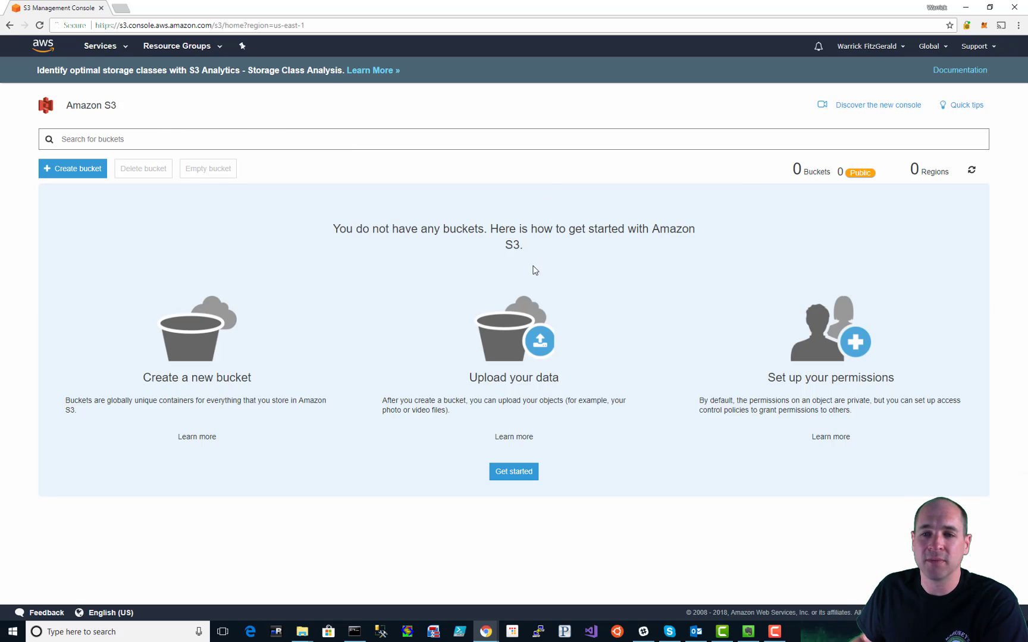
triple_click(812, 173)
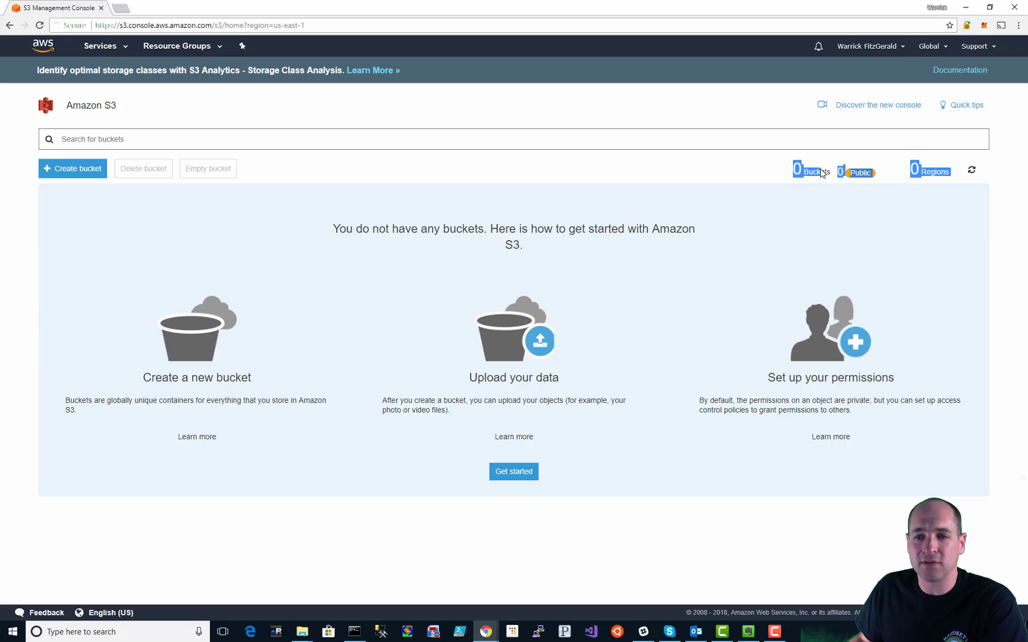
click(772, 168)
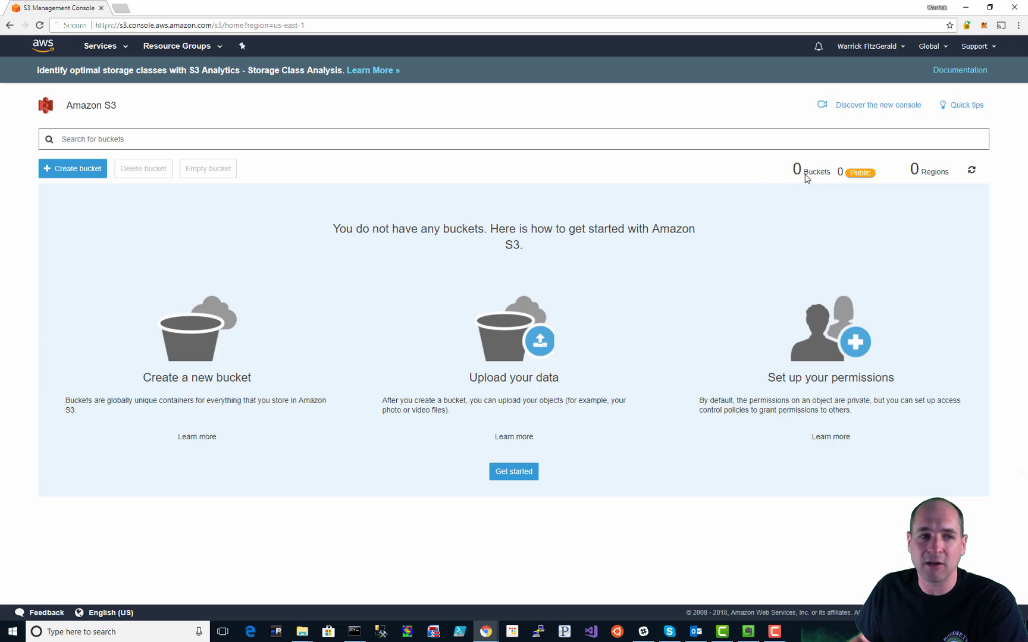
Step: Start a new bucket named test.binaryfocus.com, keeping the US East (N. Virginia) region
click(64, 172)
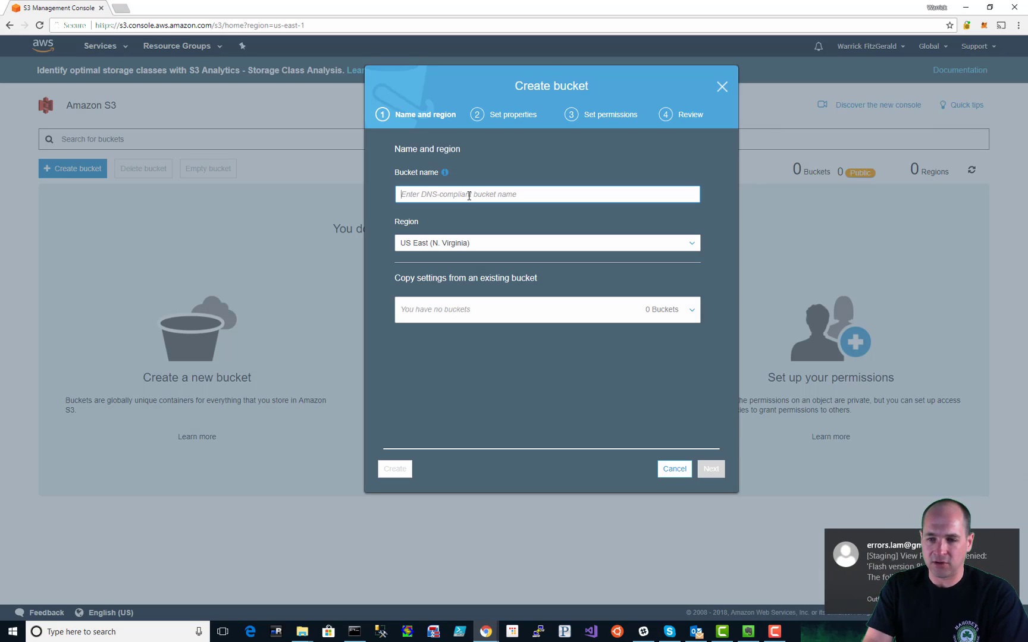
mouse_move(992, 557)
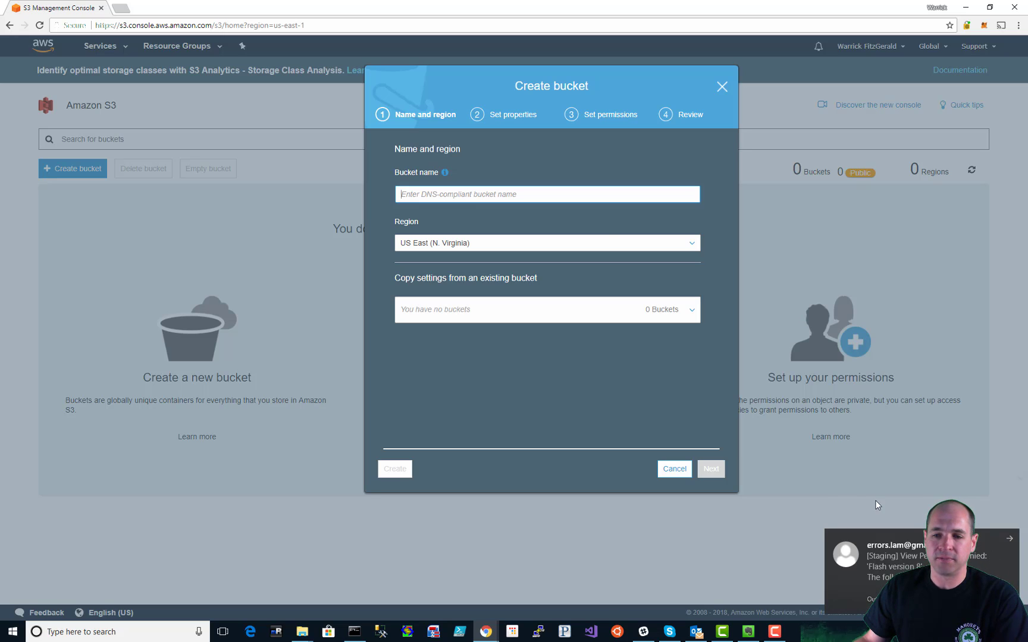
click(446, 200)
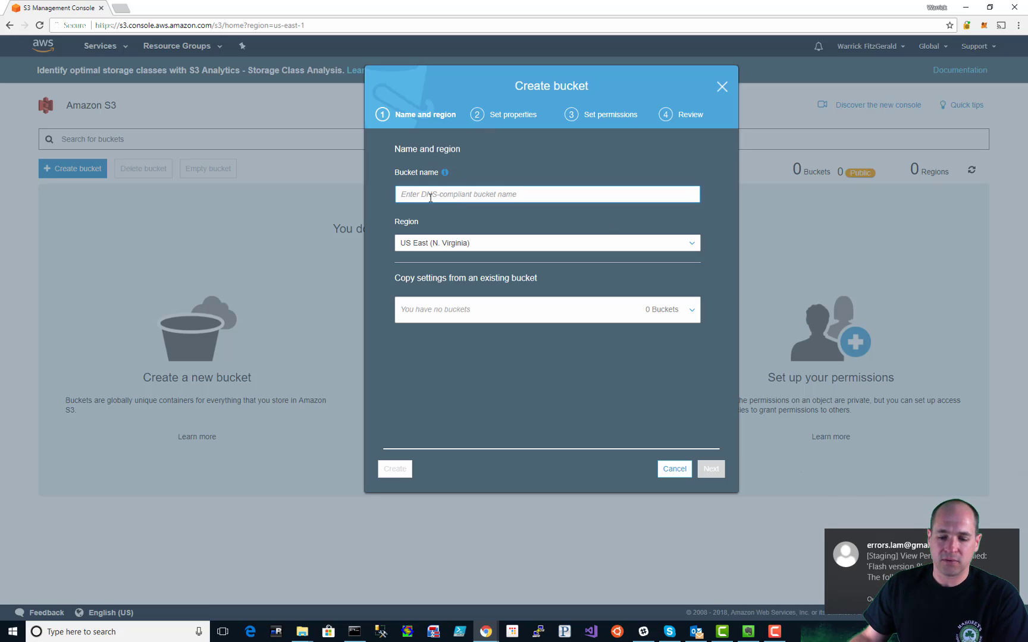
text(test.binar)
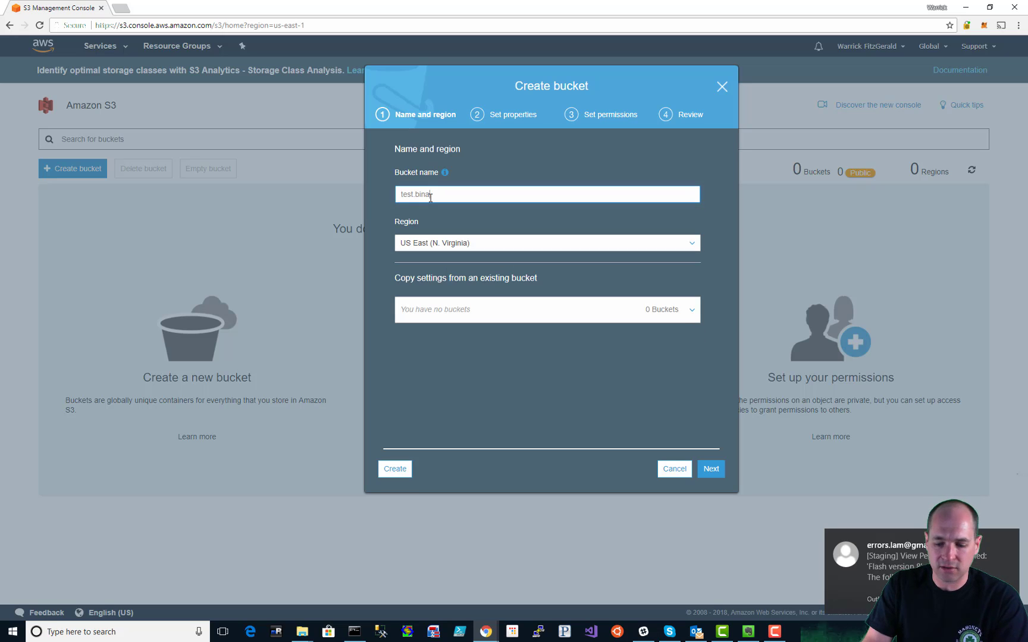
text(yfo)
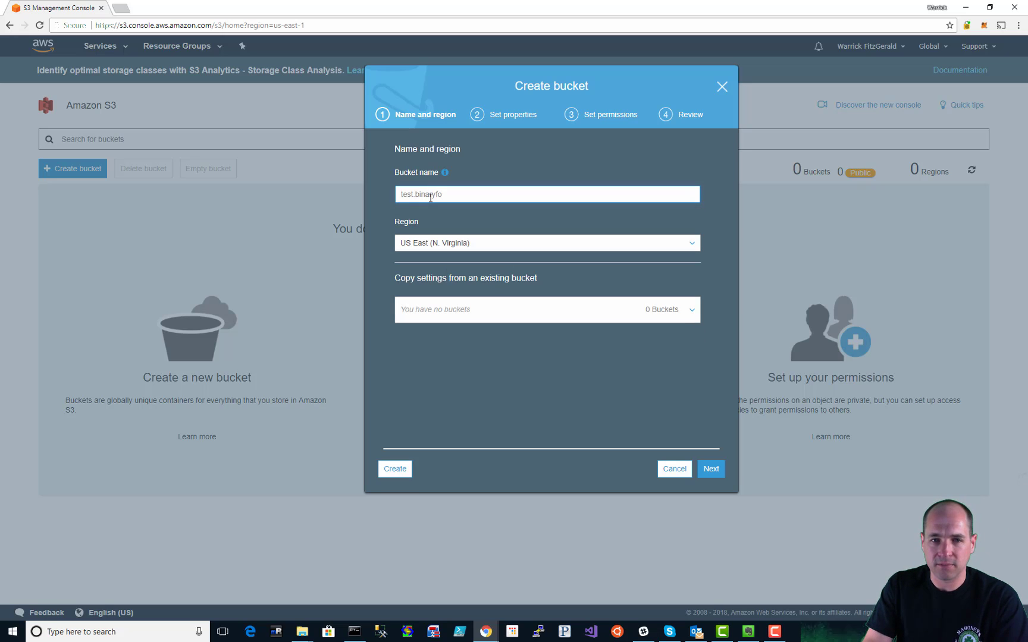
text(cus.com)
key(Tab)
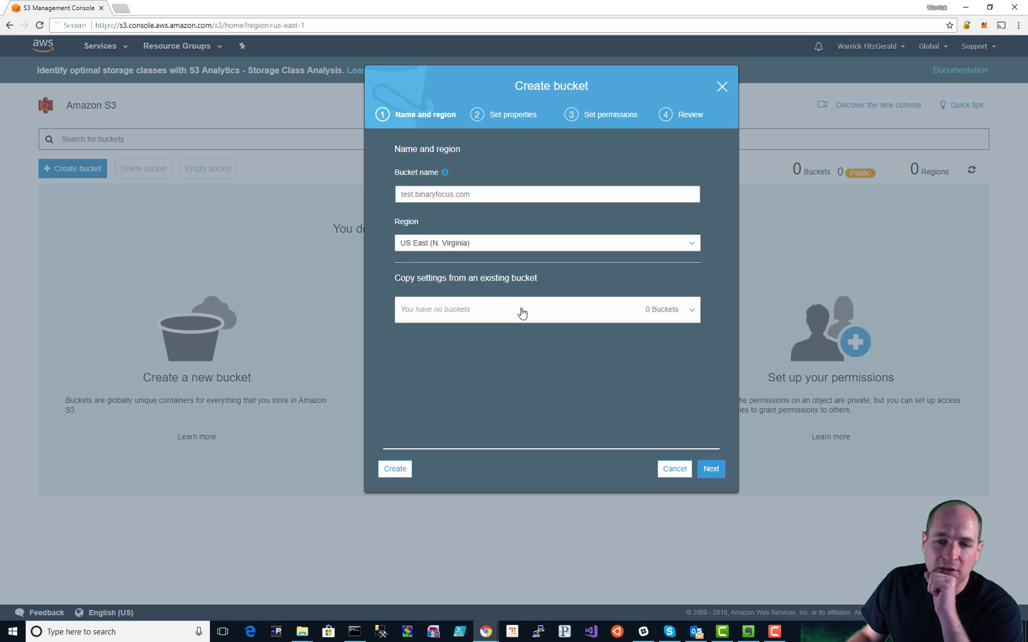
click(711, 469)
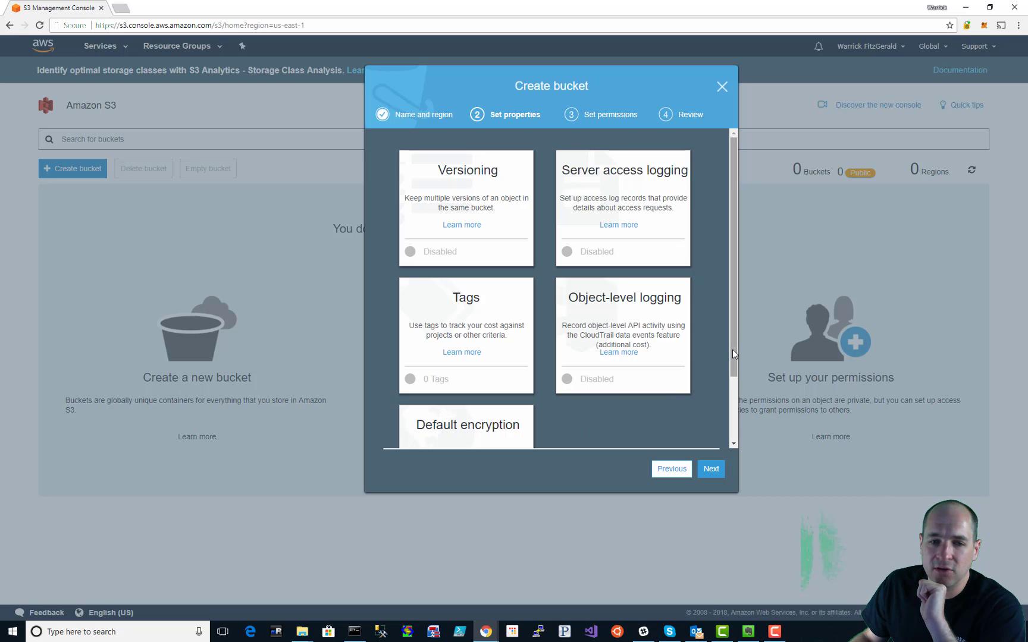
Step: Keep the default bucket properties, grant public read access to the bucket and create it
click(711, 469)
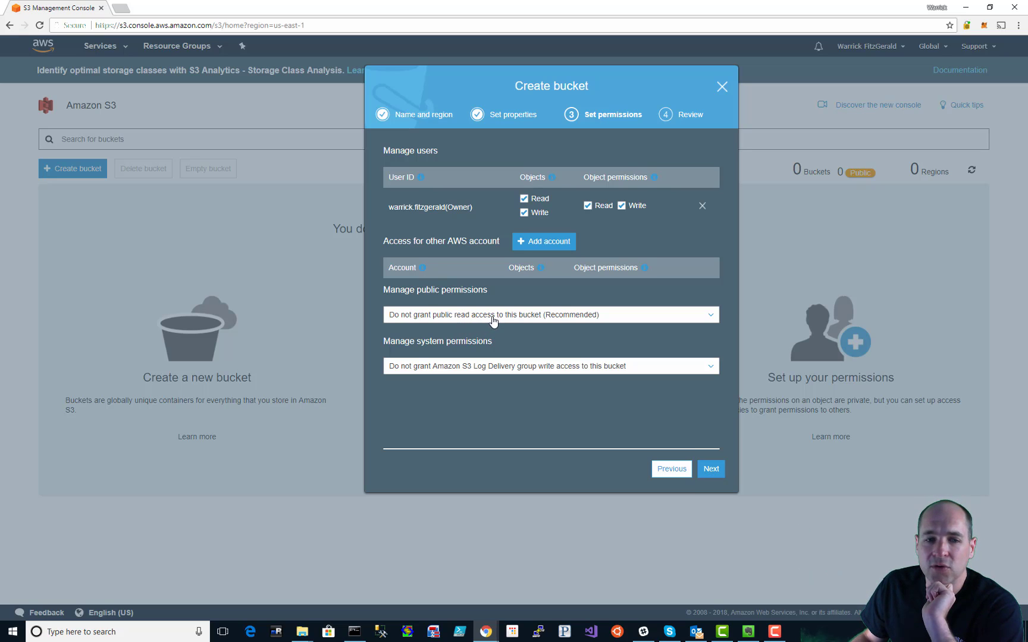
click(491, 320)
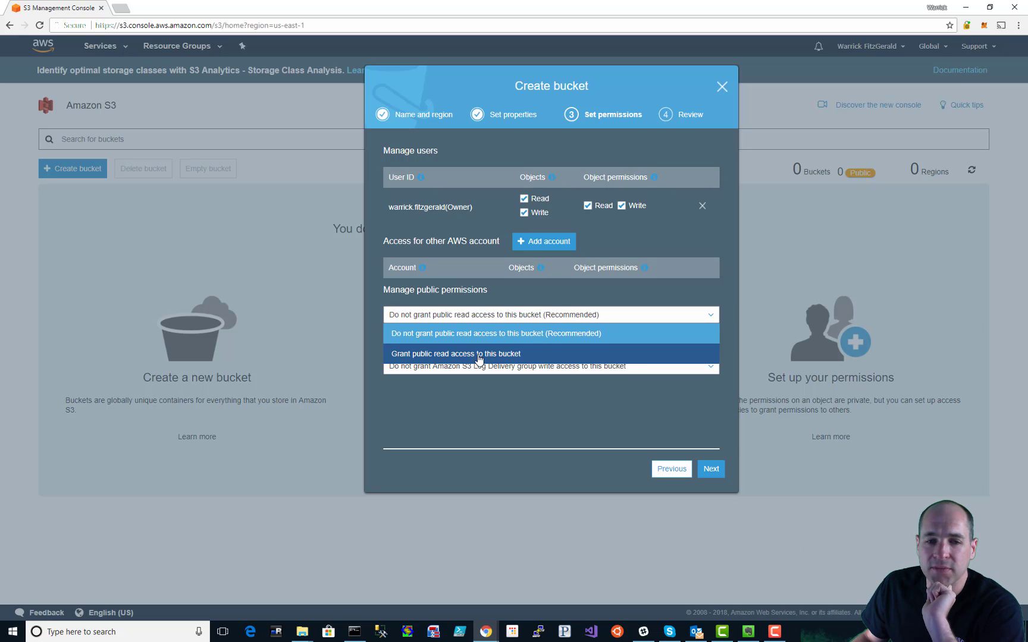
click(478, 355)
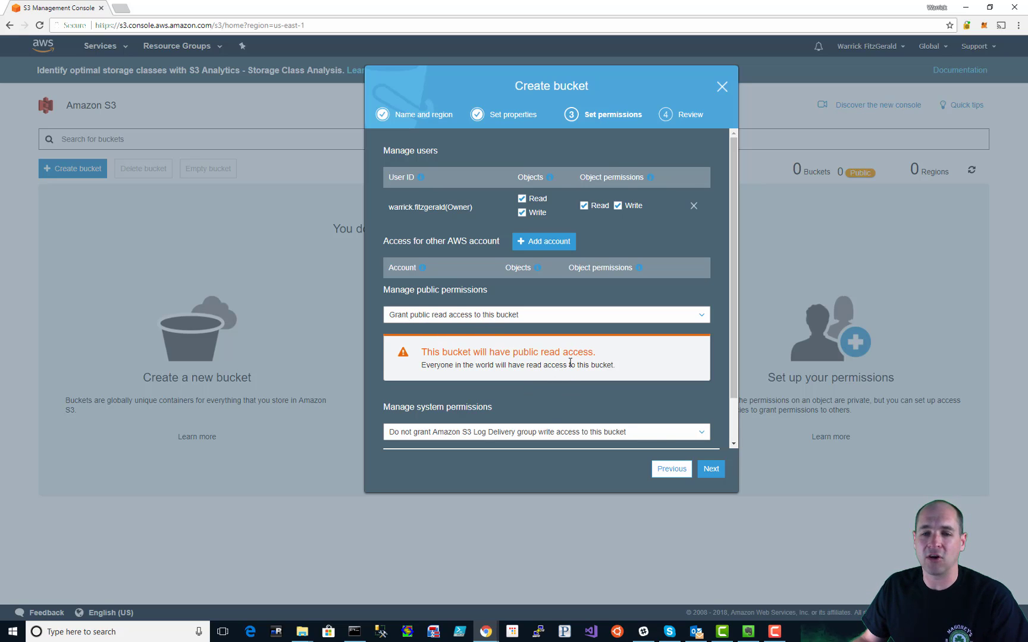
click(716, 473)
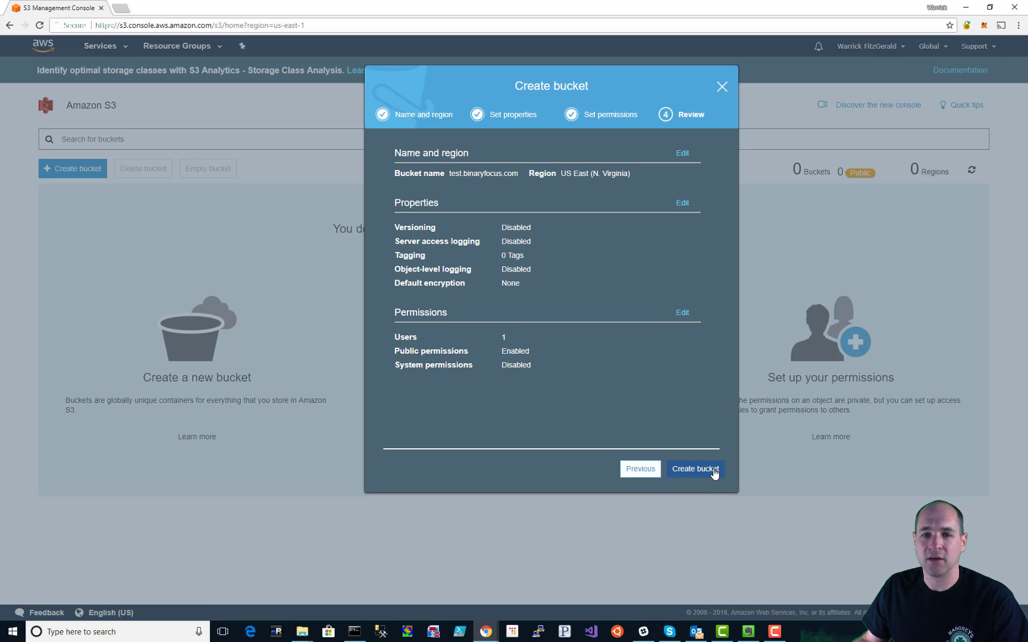
click(703, 473)
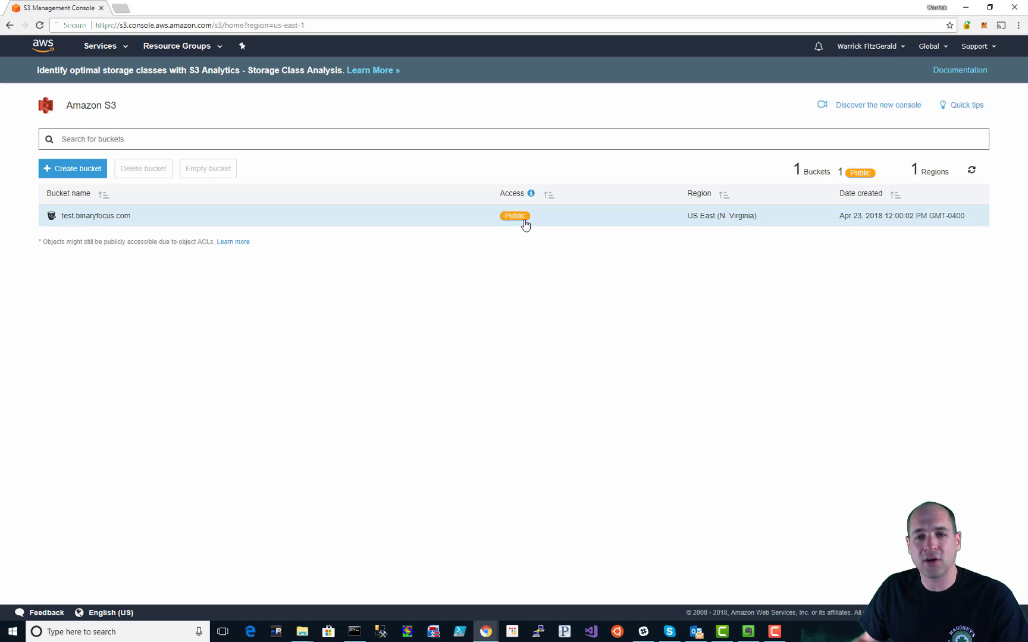
Step: Review the test.binaryfocus.com bucket's summary and overview page, dismiss the reminder notifications and return to the bucket list
click(666, 222)
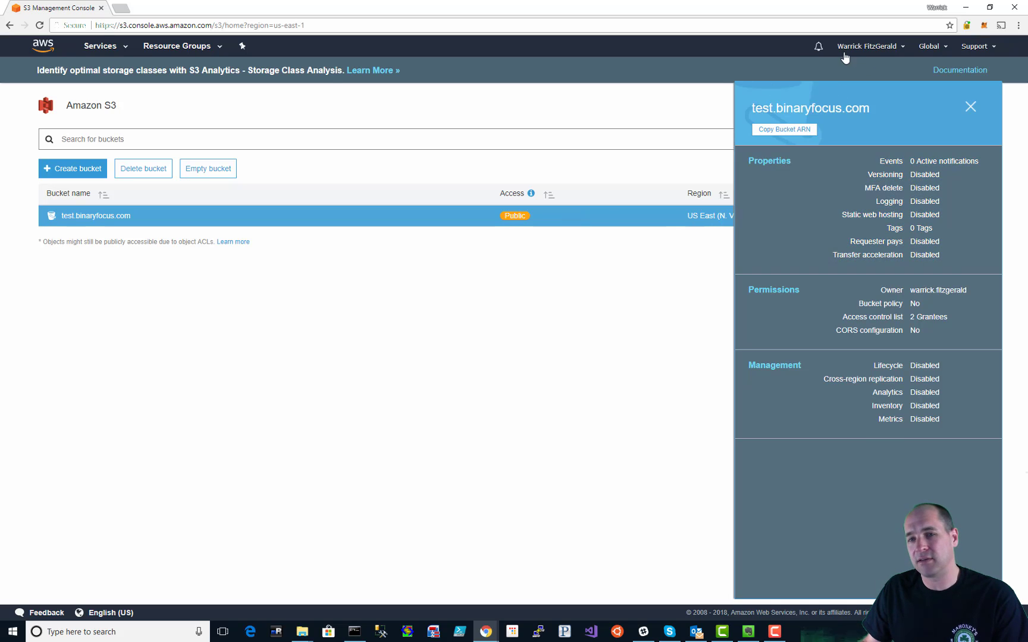
click(109, 219)
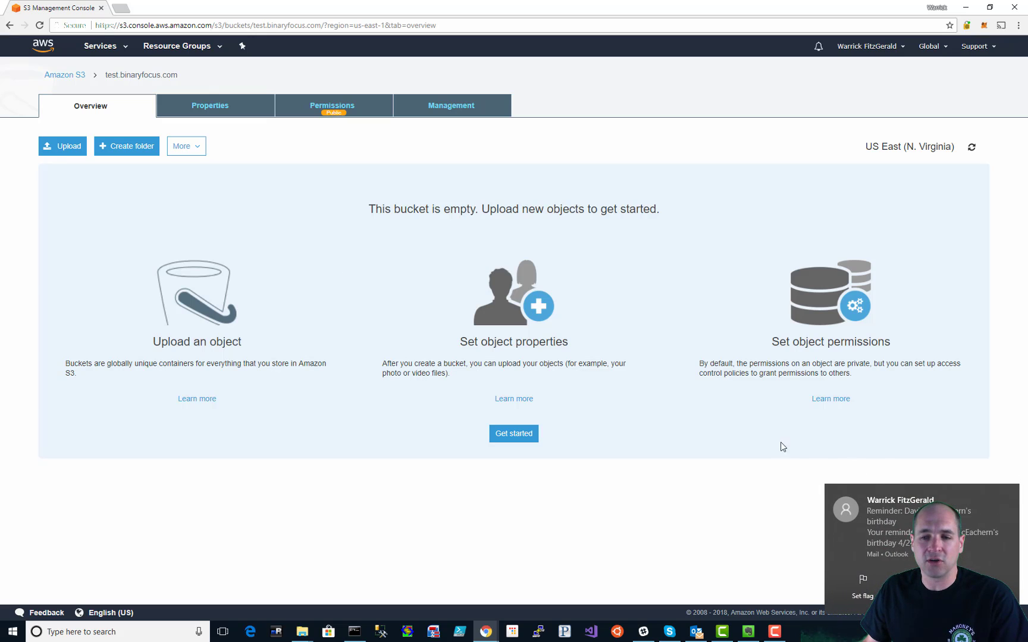
click(1008, 494)
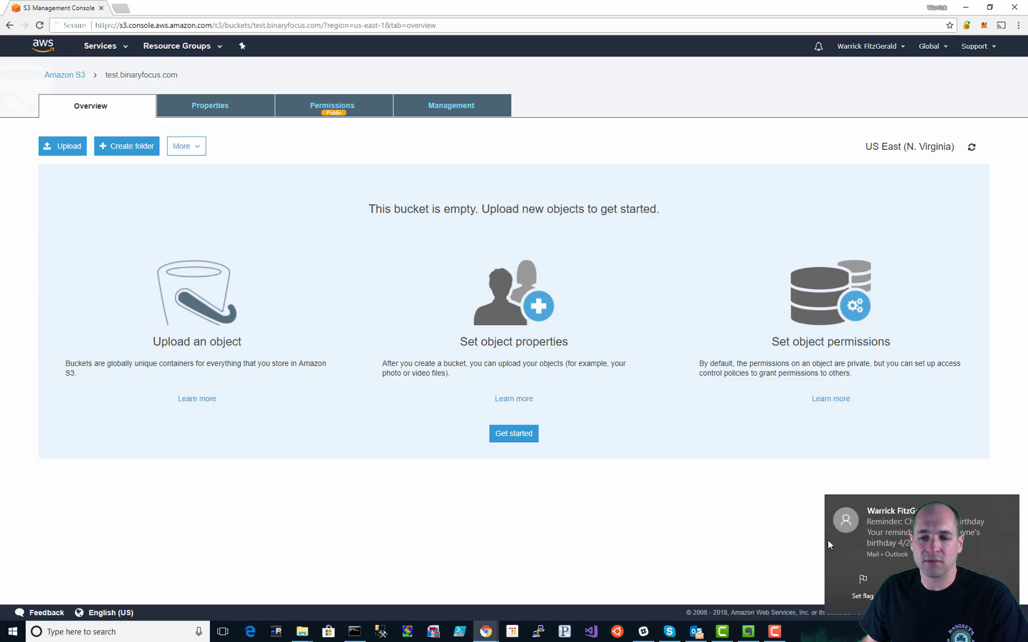
click(1010, 504)
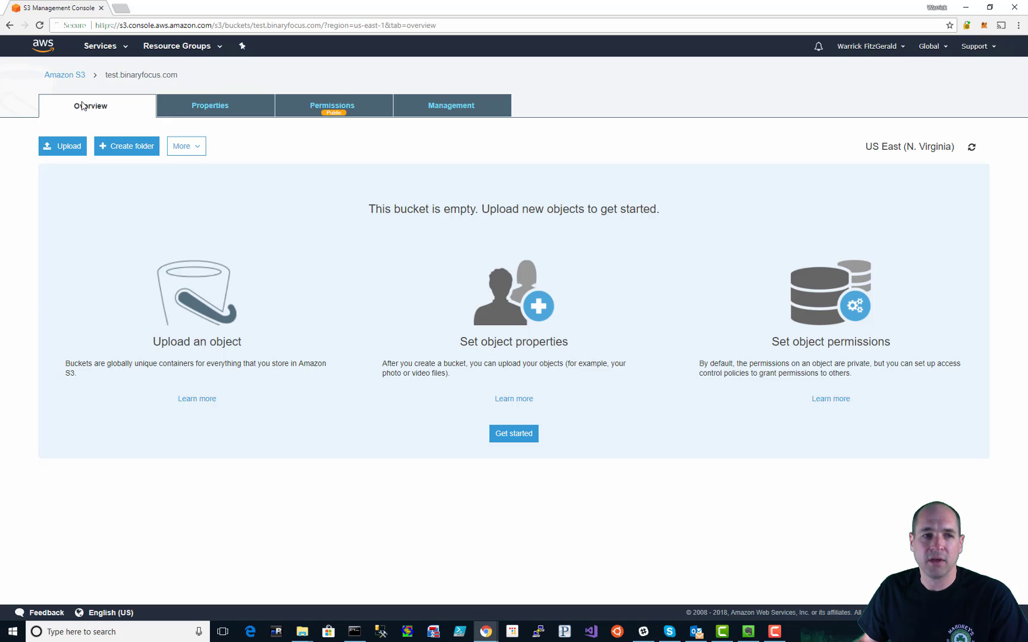
click(66, 75)
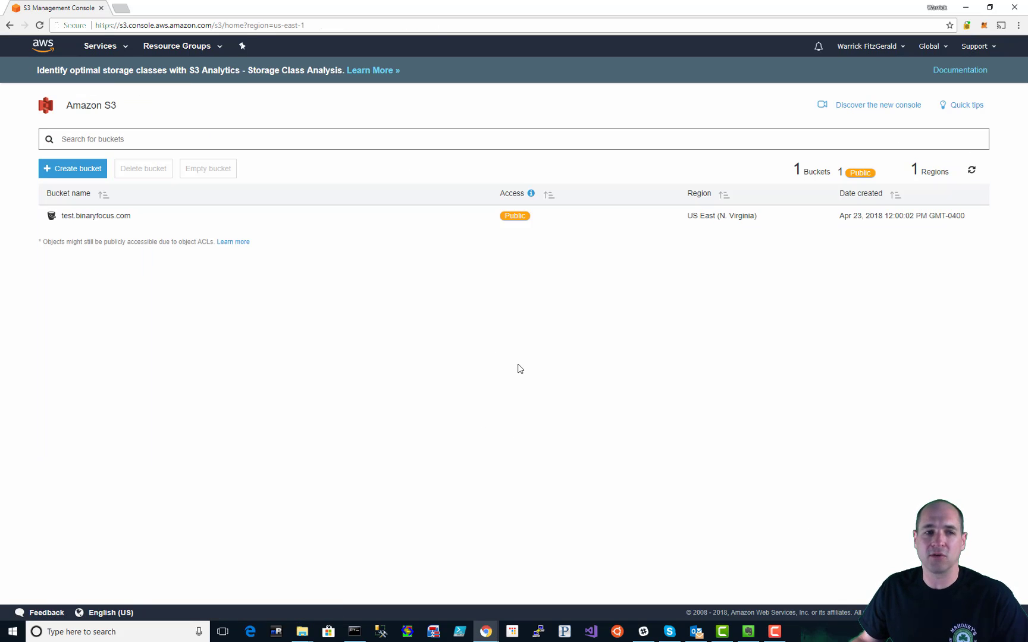
Step: Open the test.binaryfocus.com bucket's static website hosting properties and choose to use this bucket to host a website
click(588, 217)
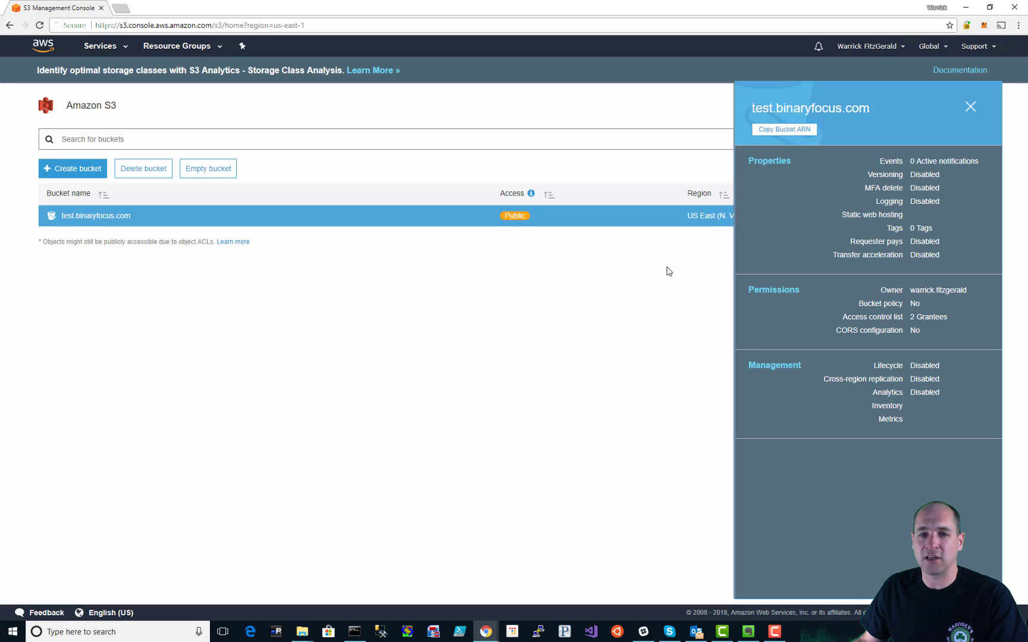
click(773, 162)
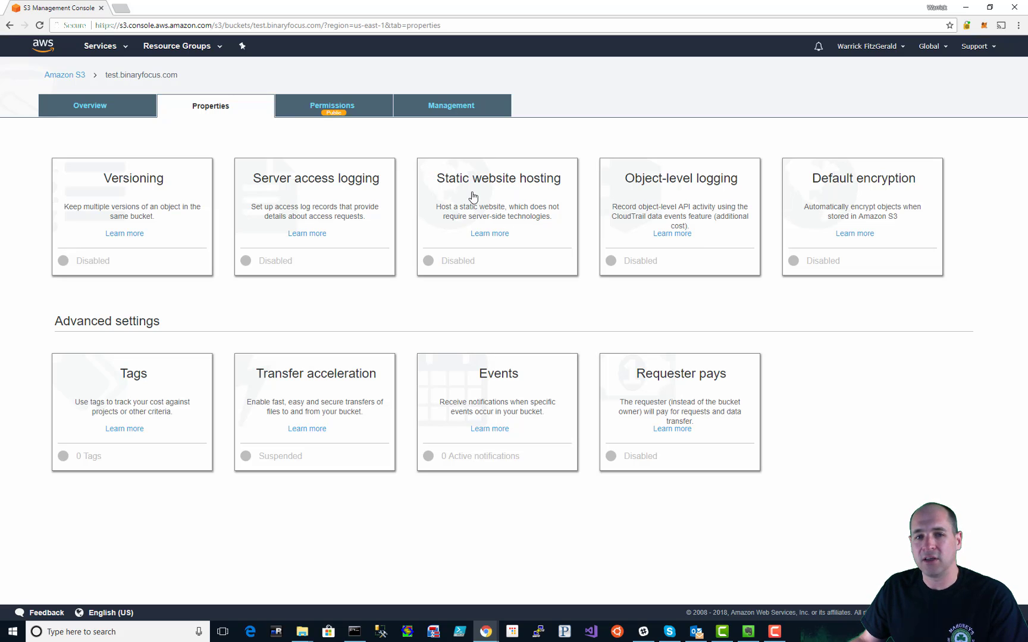
click(510, 202)
scroll(510, 202, down, 2)
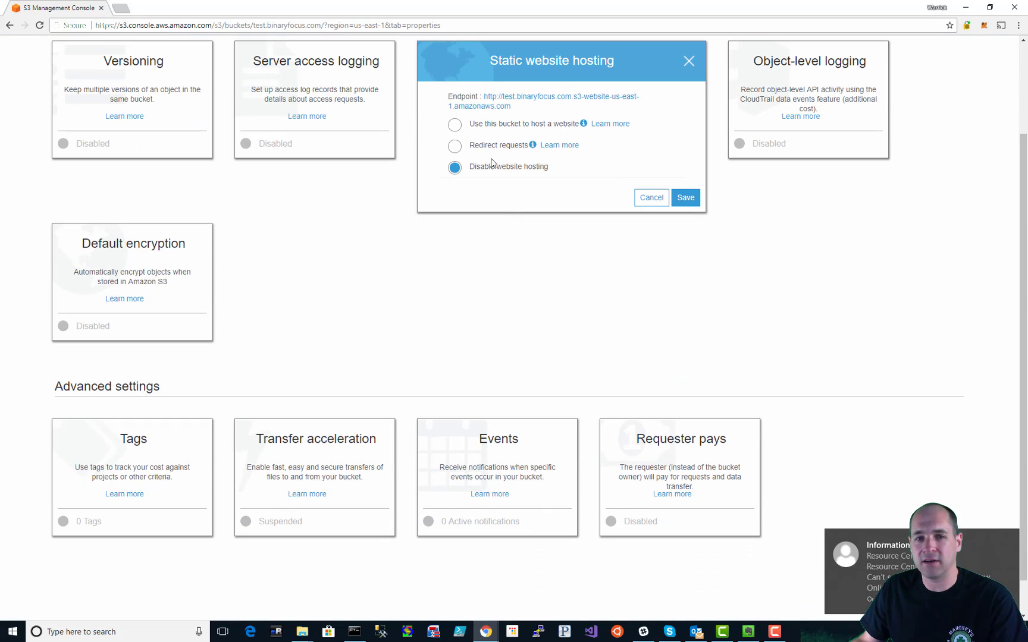
click(455, 126)
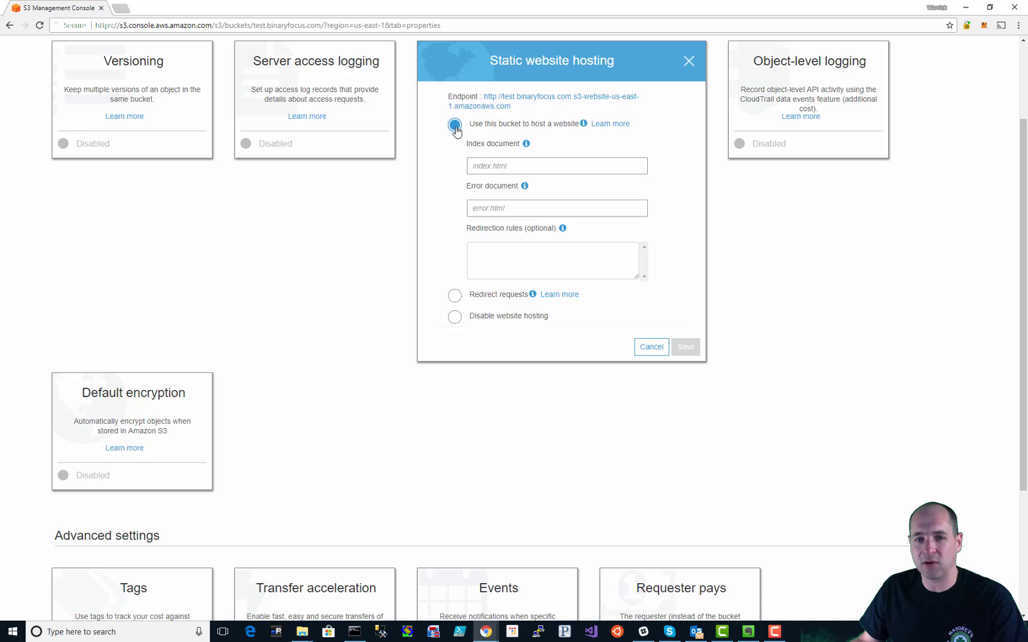
Step: Set the index document to index.html and the error document to error.html, and save the website hosting settings
click(509, 166)
text(index.html)
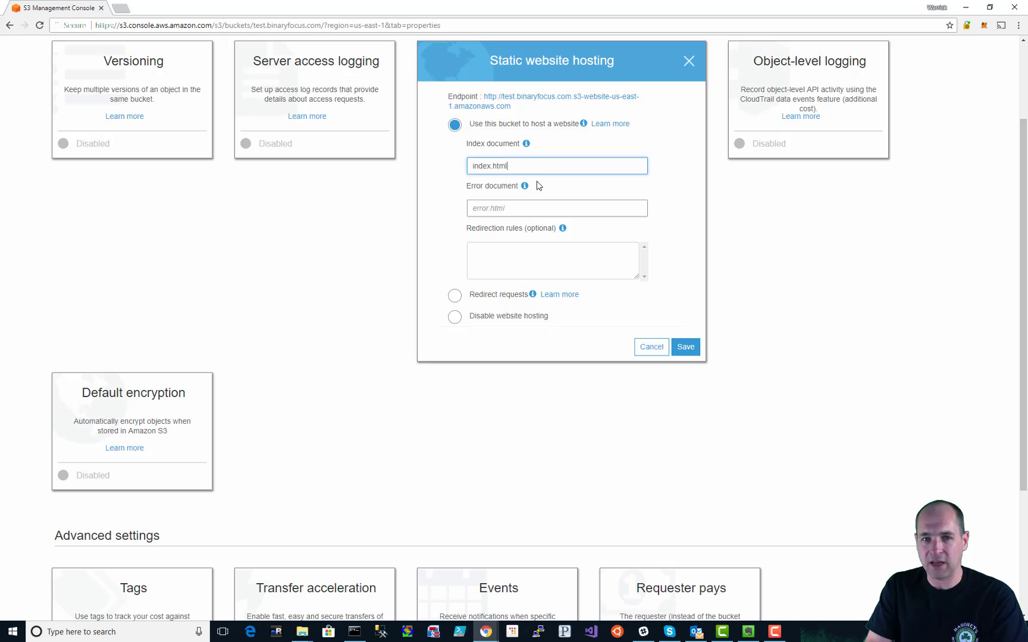
key(Tab)
text(e)
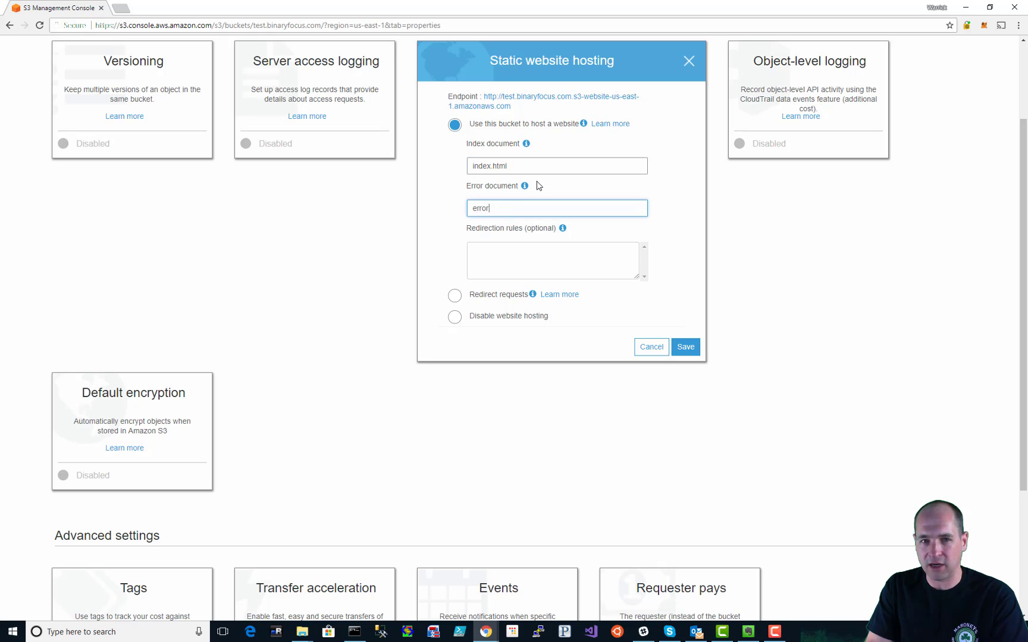
text(rror.html)
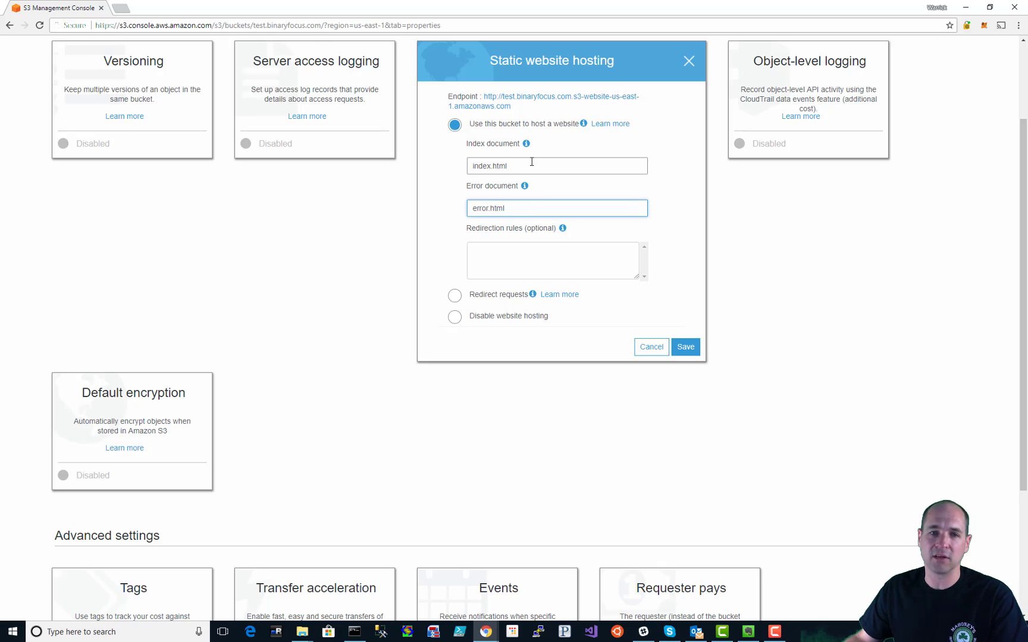
click(687, 348)
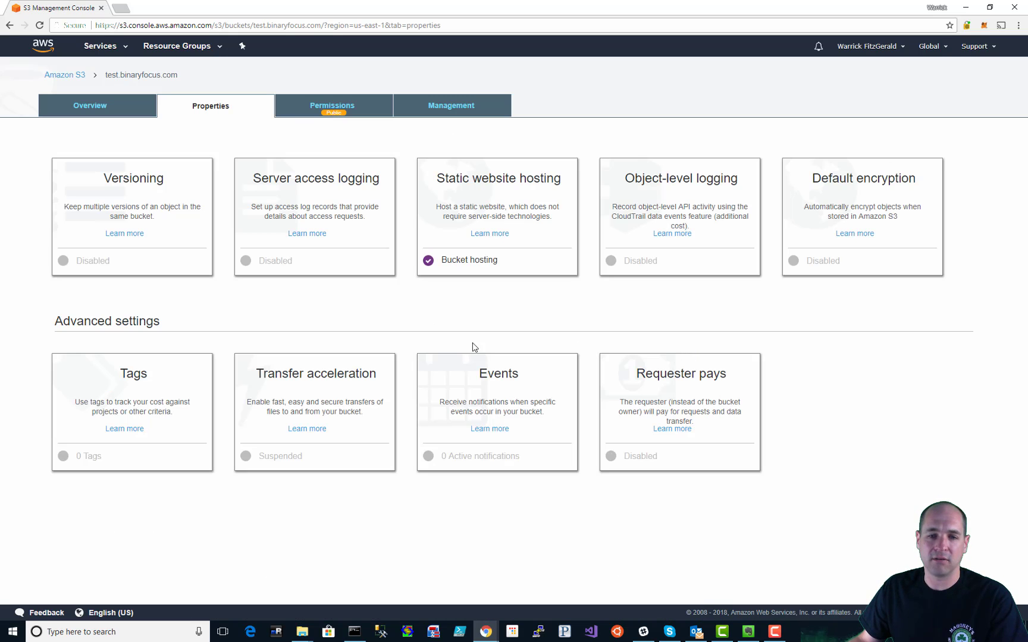
Step: Add index.html to an upload into the test.binaryfocus.com bucket and grant public read access to the object
click(104, 108)
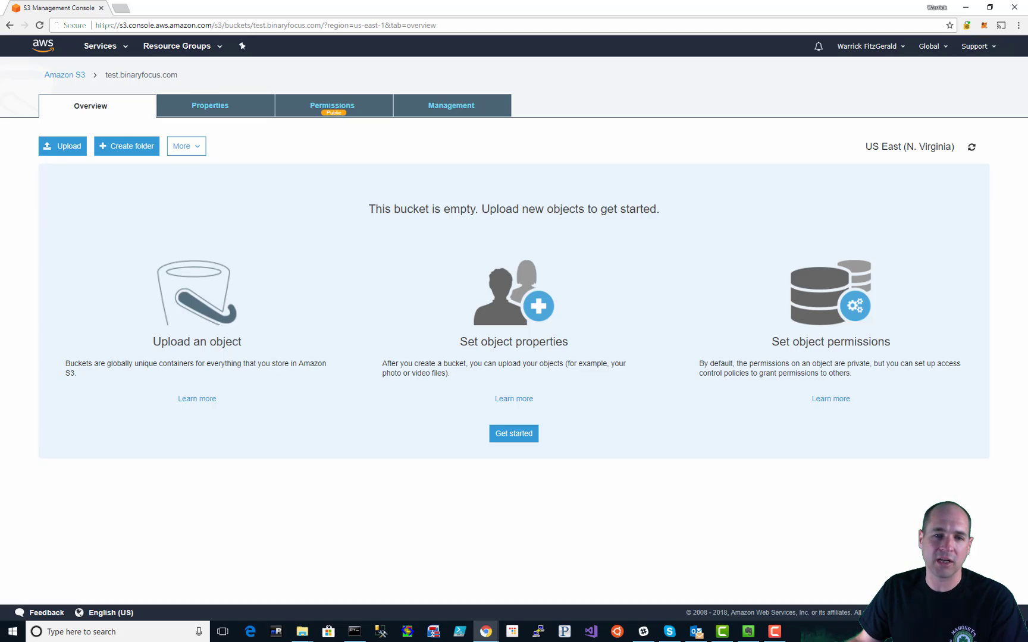
drag(934, 18, 426, 323)
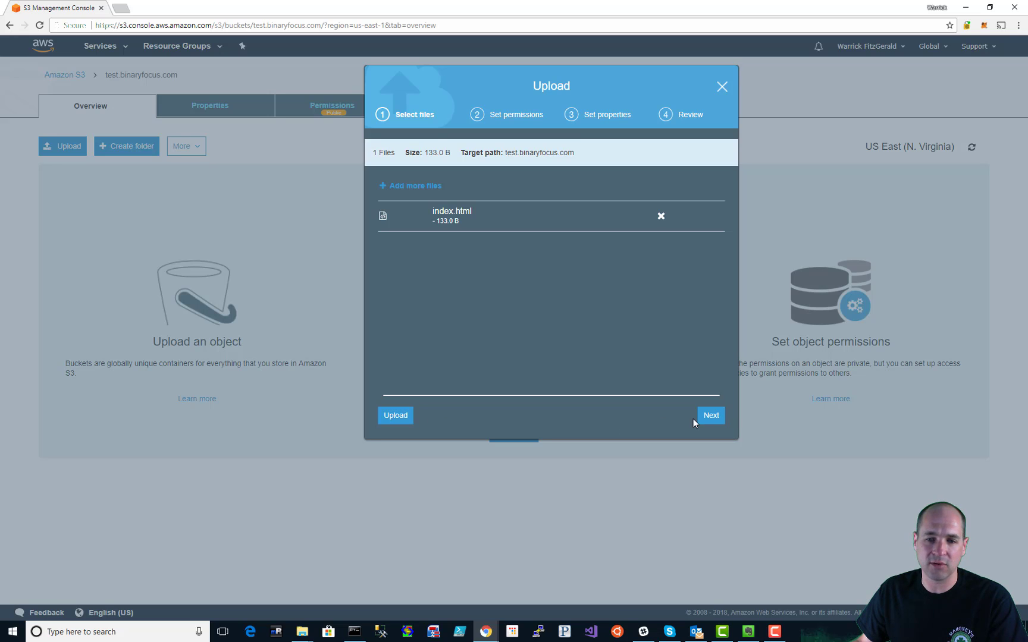
click(709, 416)
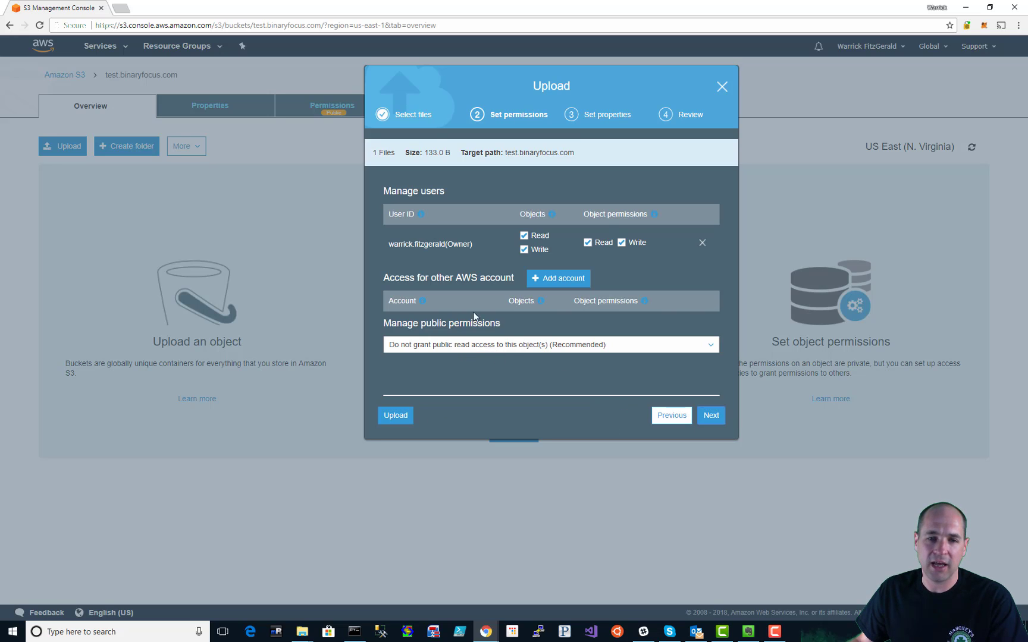
click(495, 346)
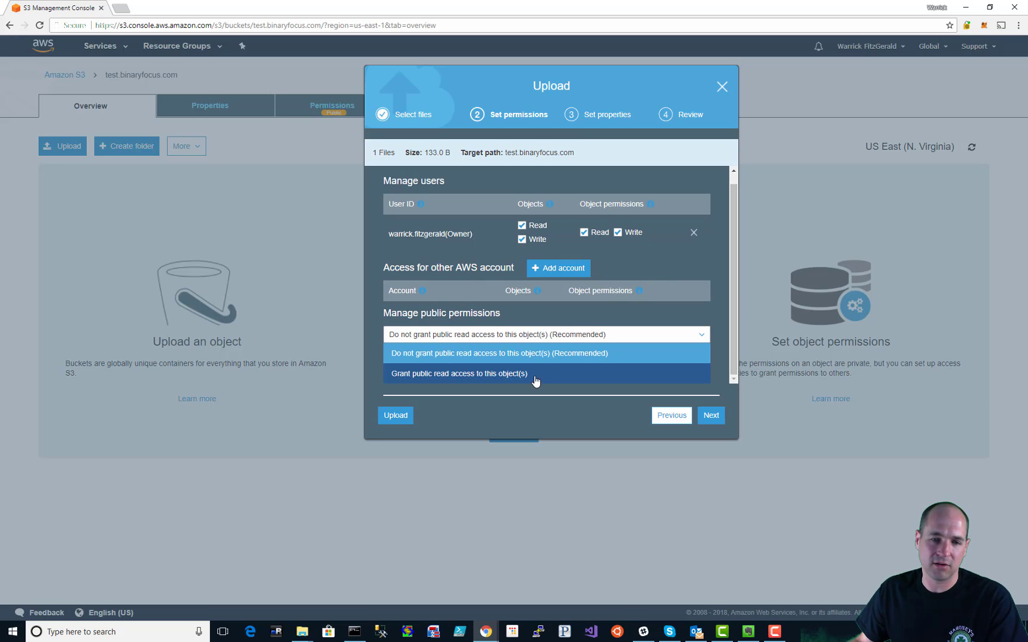
click(497, 383)
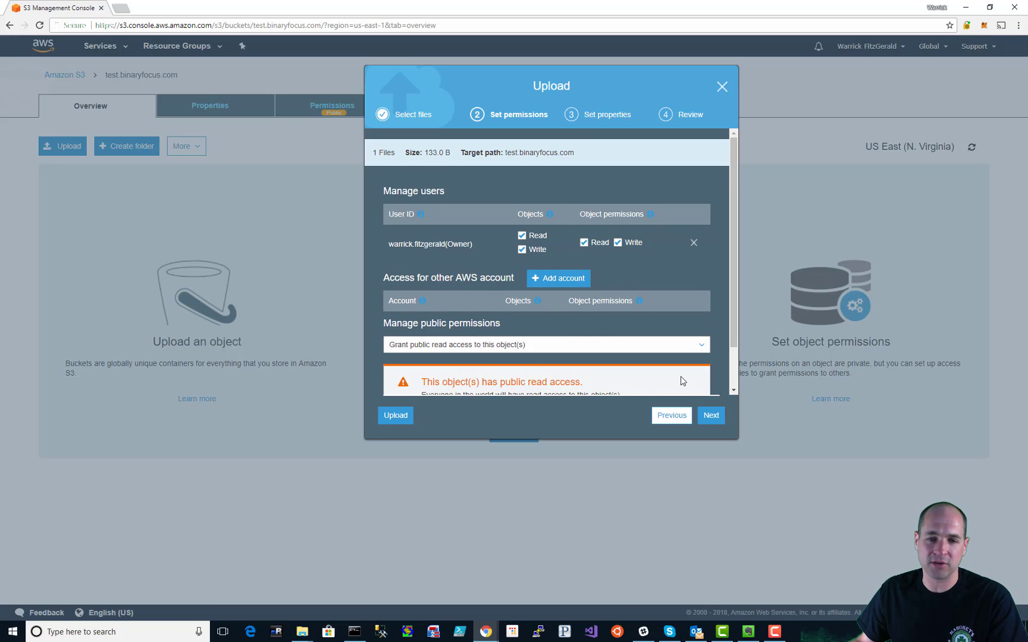
drag(733, 342, 733, 381)
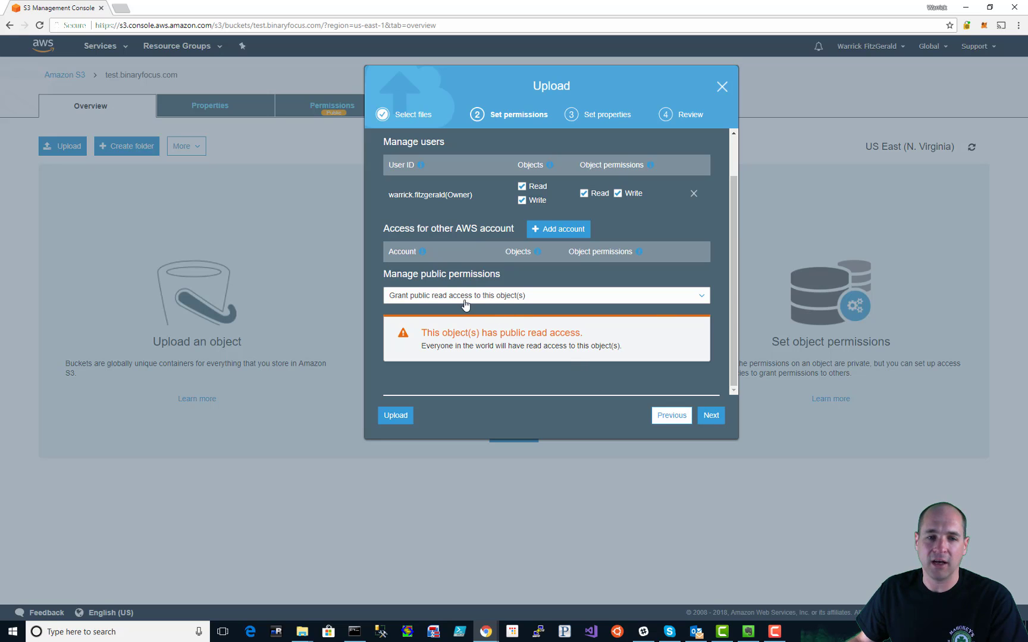
Step: Keep the Standard storage class and no encryption for index.html, and complete the upload
click(712, 416)
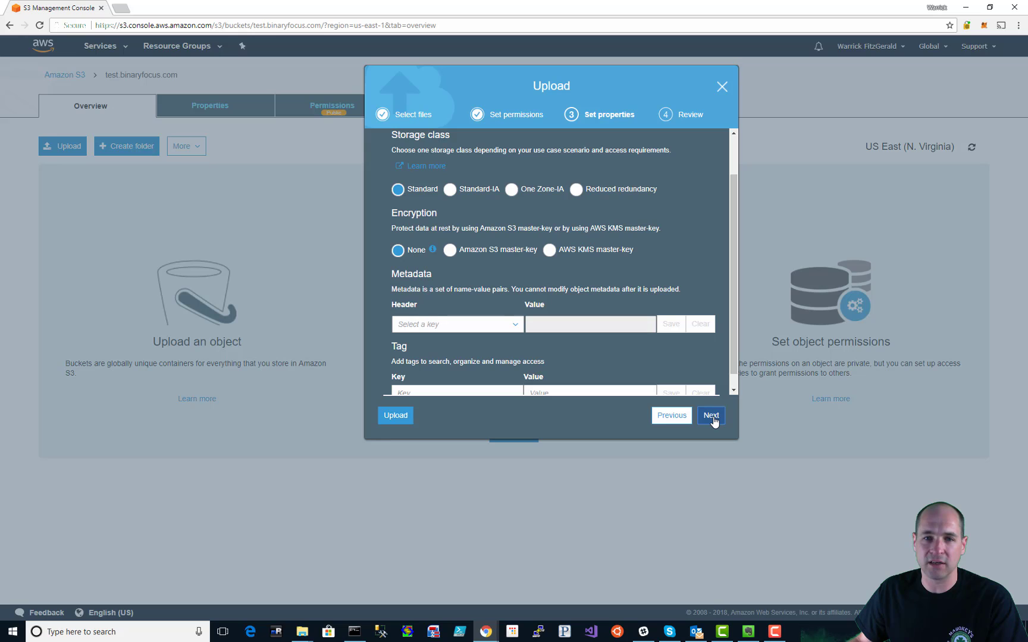
click(712, 416)
click(709, 418)
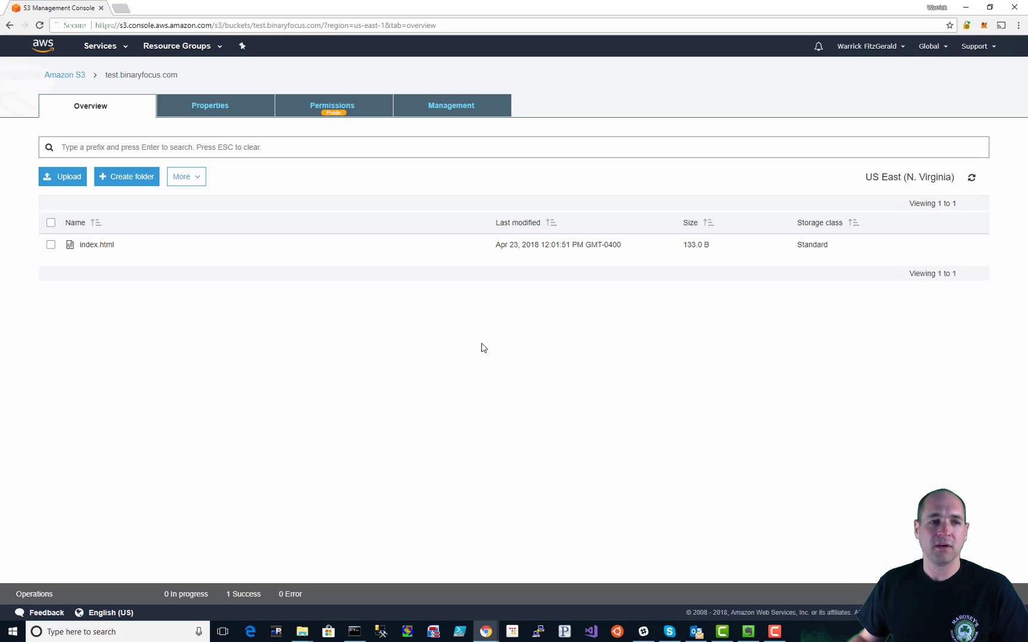
Step: Review the test.binaryfocus.com bucket's summary, static website hosting status, uploaded object and public access permissions
click(61, 76)
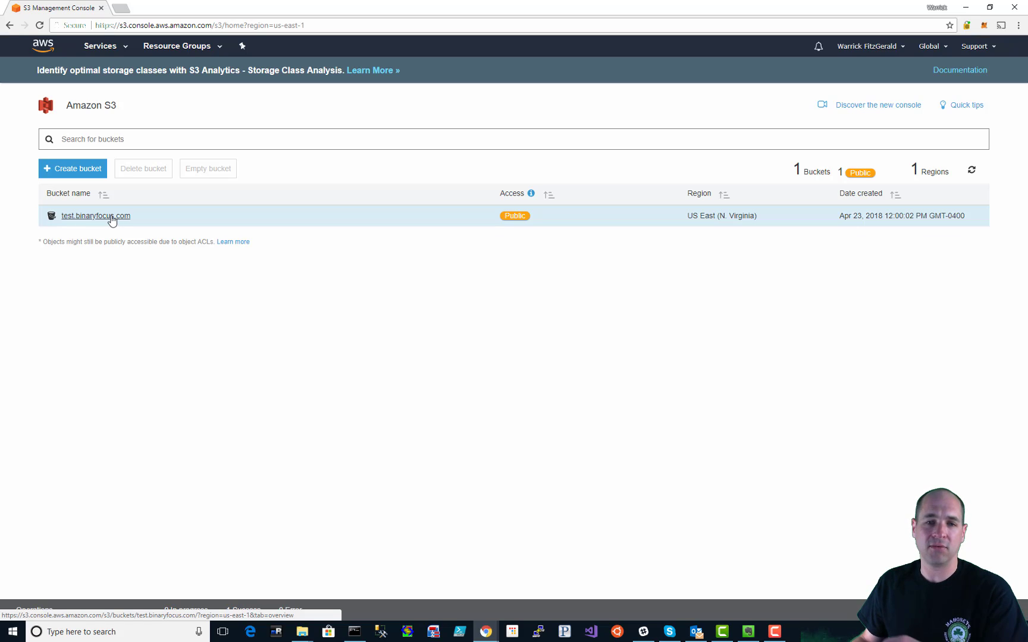
click(111, 217)
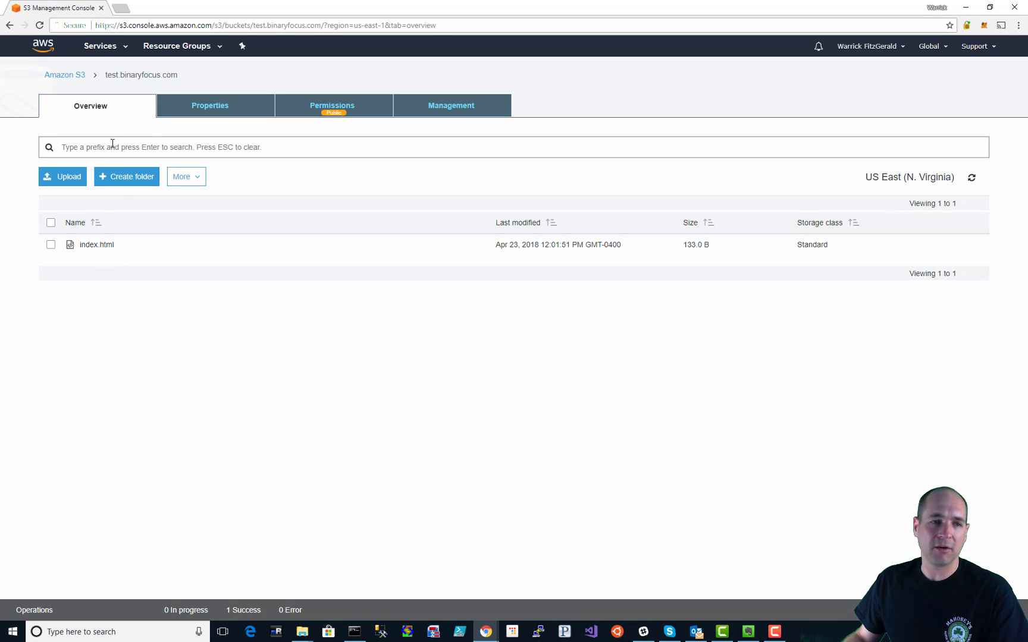
click(66, 75)
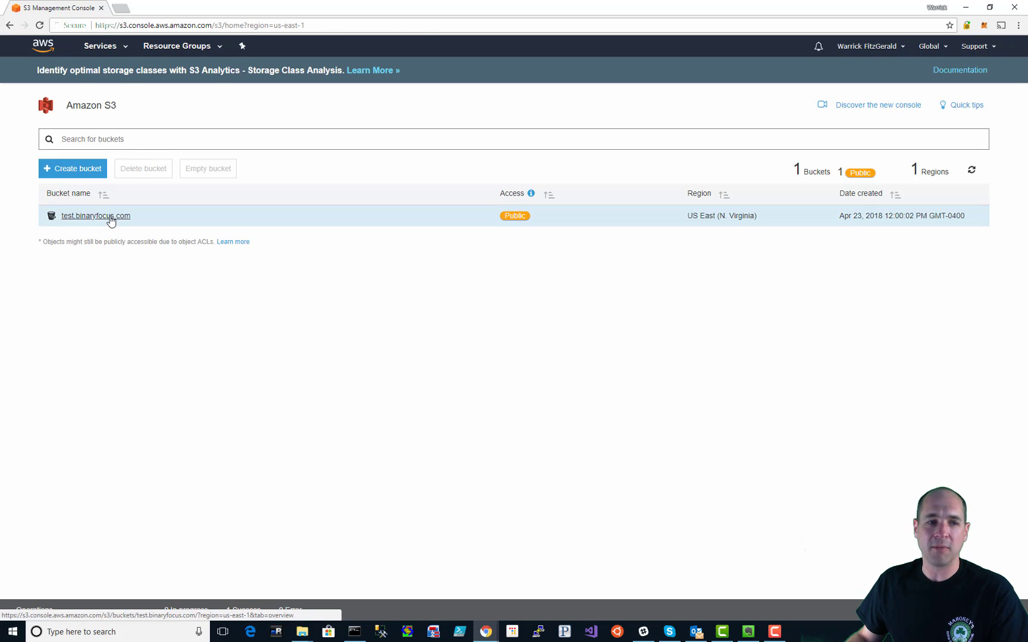
click(601, 217)
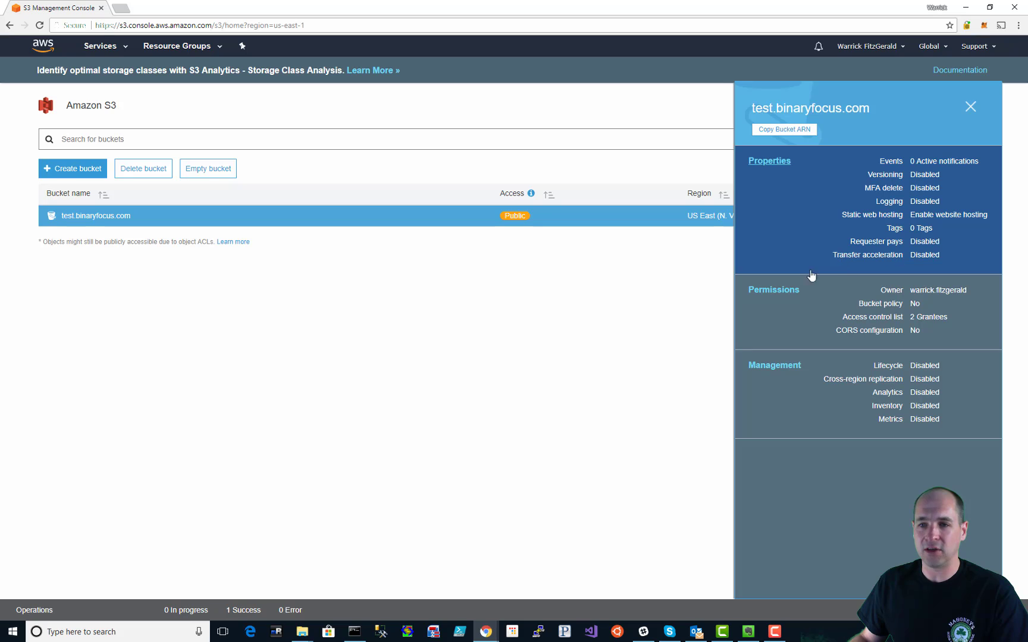
click(779, 160)
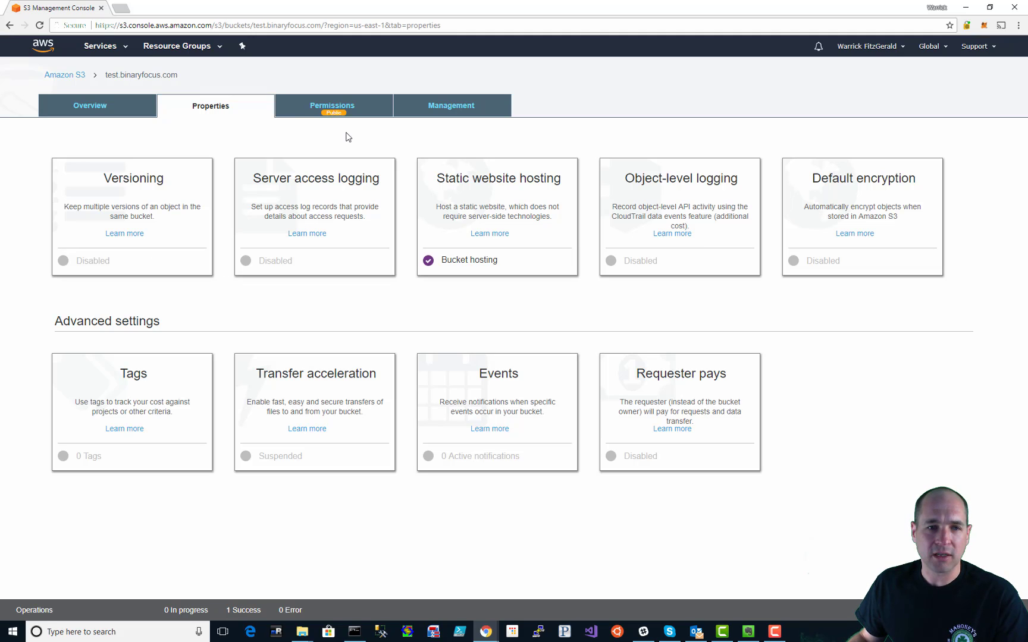
click(94, 106)
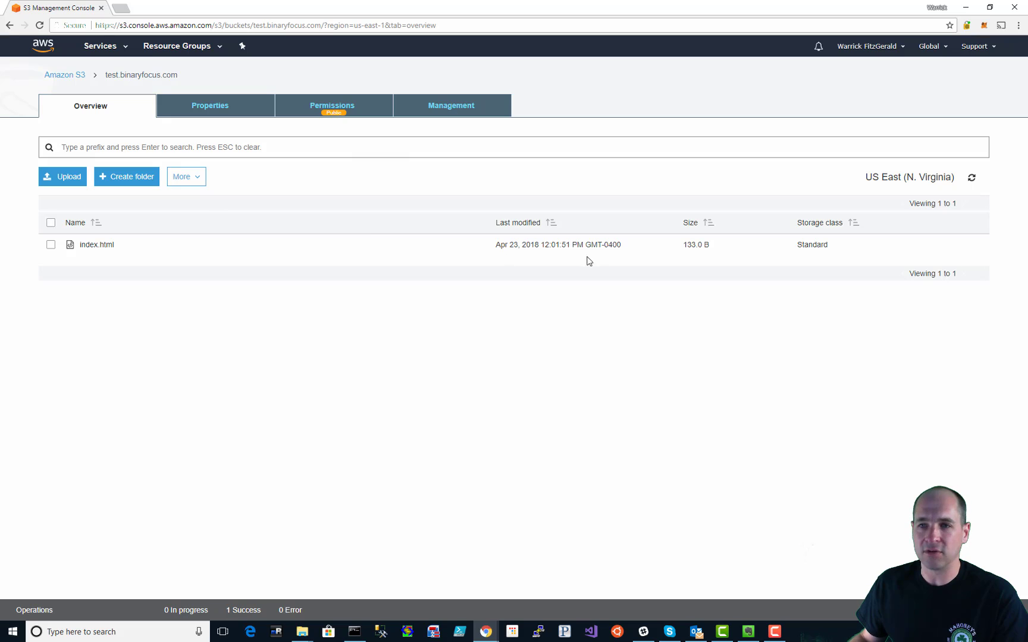
click(352, 105)
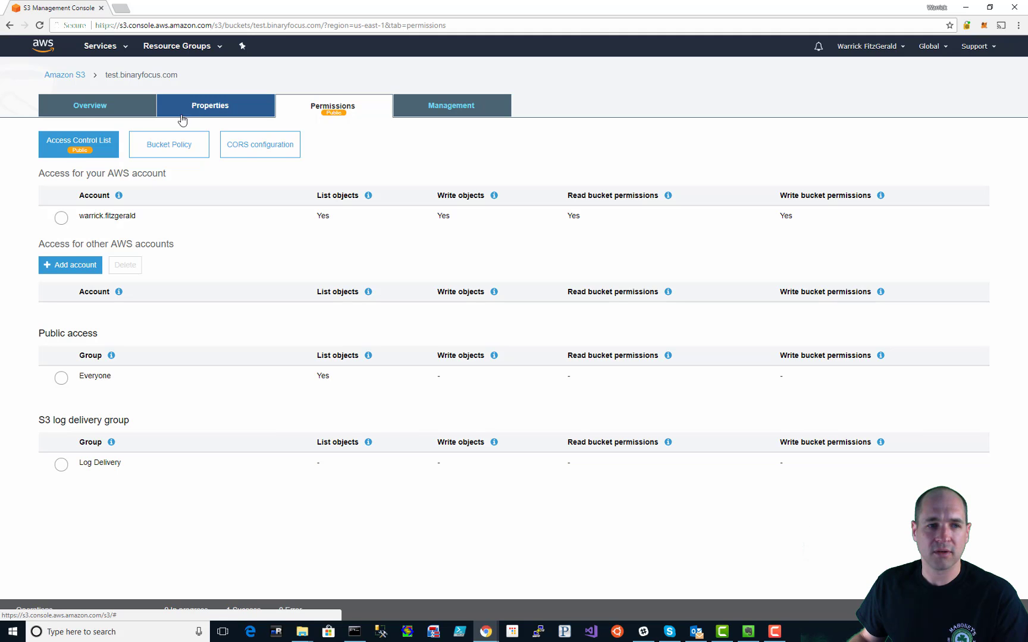
click(87, 110)
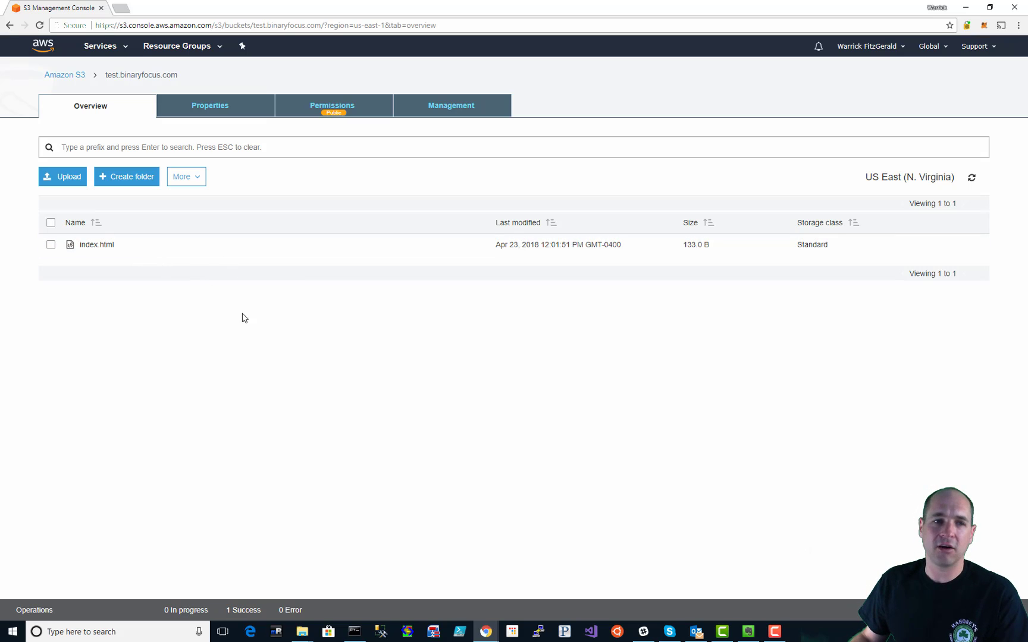
Step: Switch to the Route 53 service and open the record sets of the binaryfocus.com hosted zone
click(106, 53)
text(route)
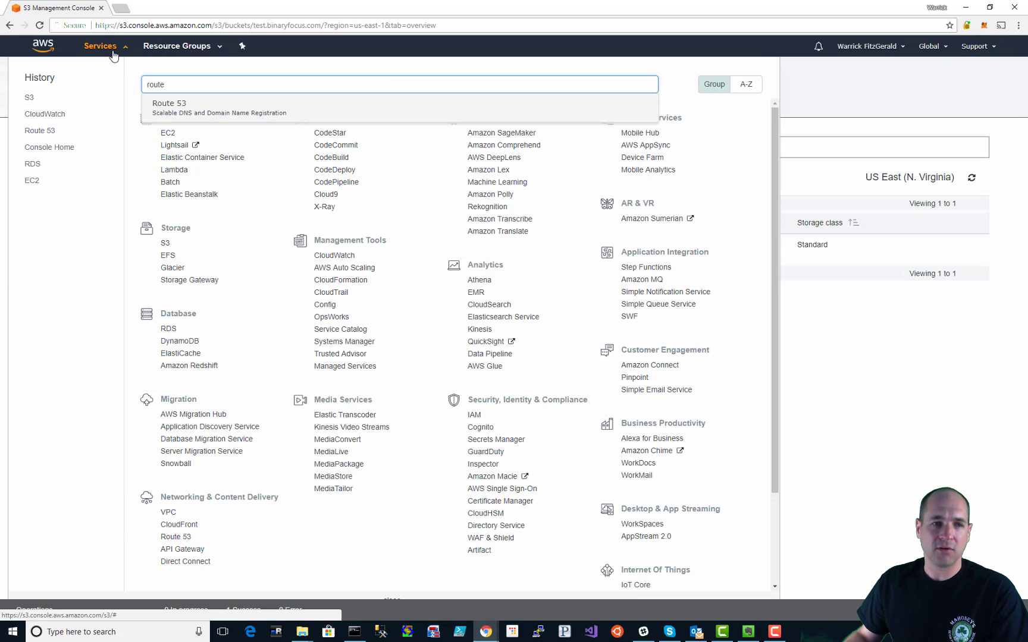
click(190, 108)
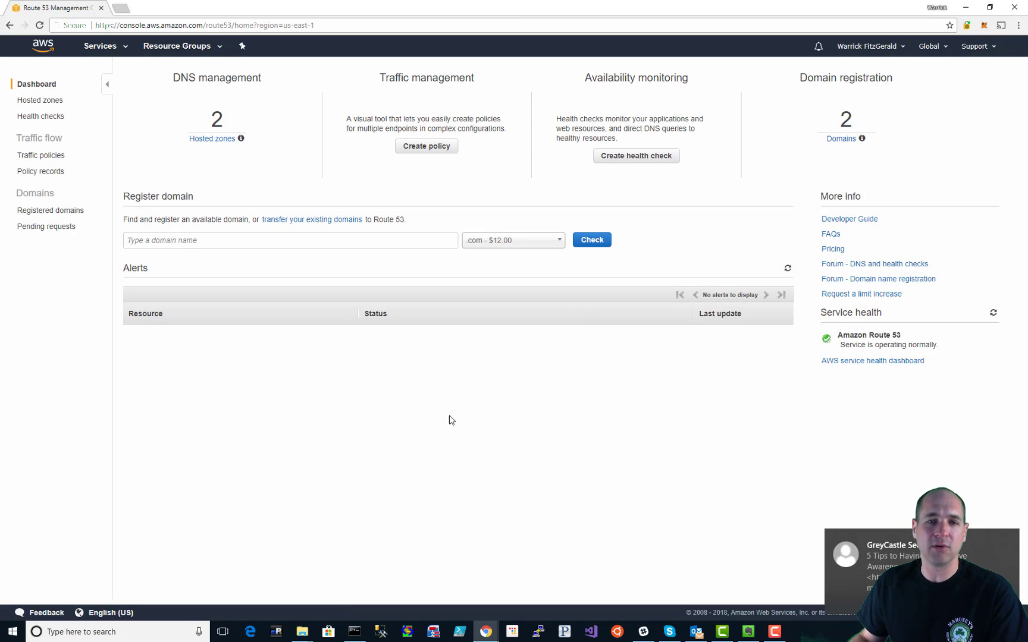
click(49, 102)
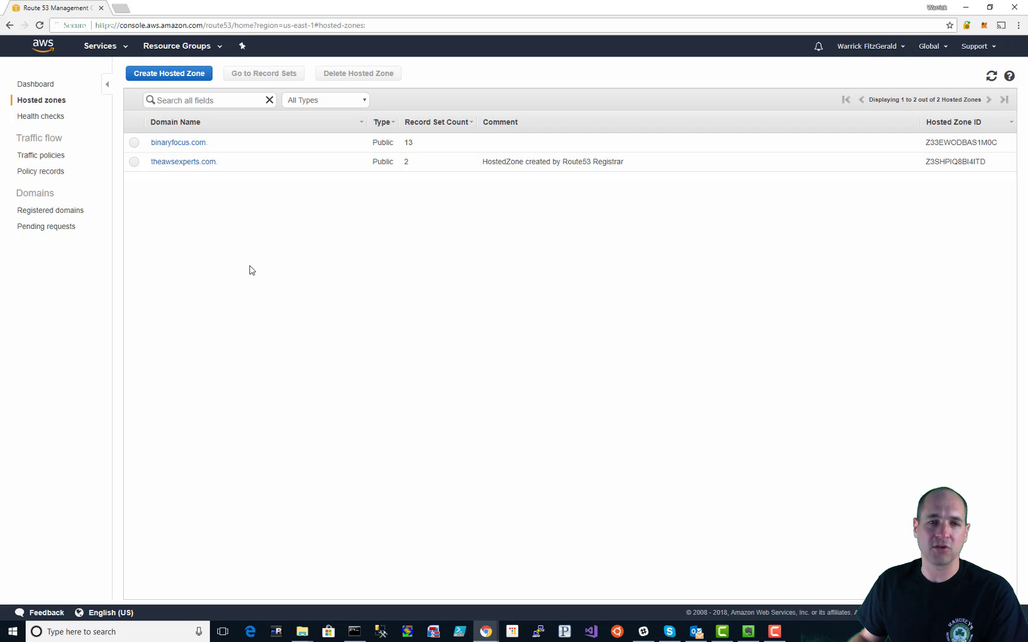
click(170, 147)
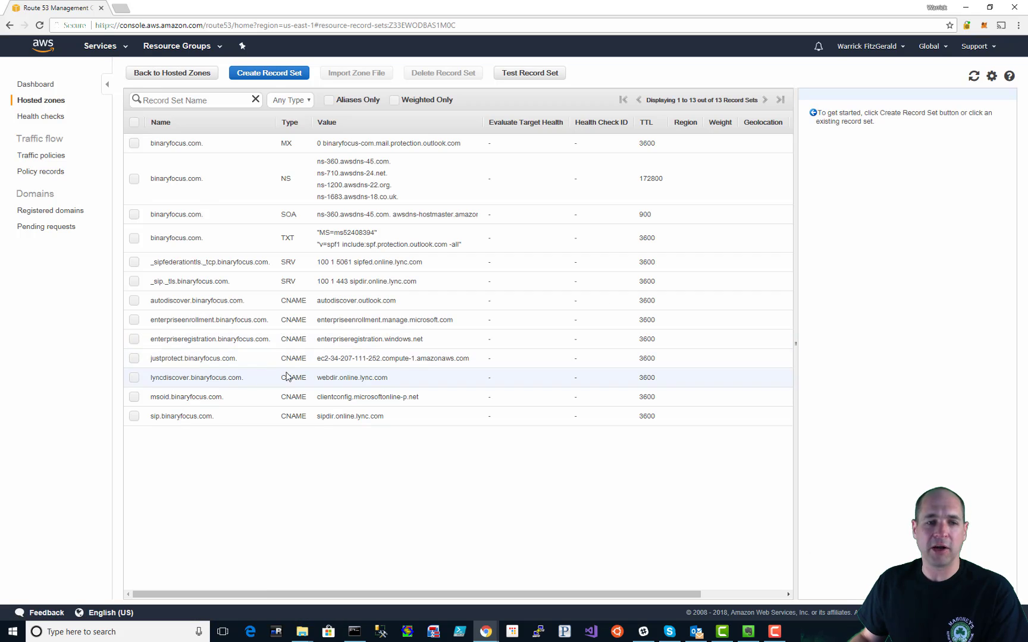
Step: Create an A – IPv4 address alias record named test that targets the test.binaryfocus.com S3 website endpoint
click(277, 75)
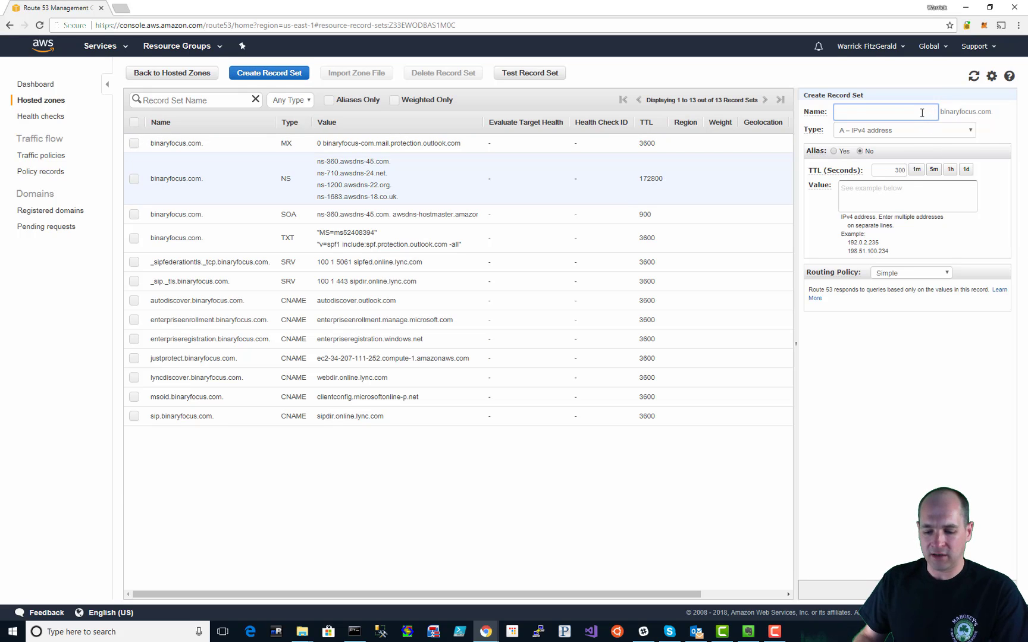
text(test)
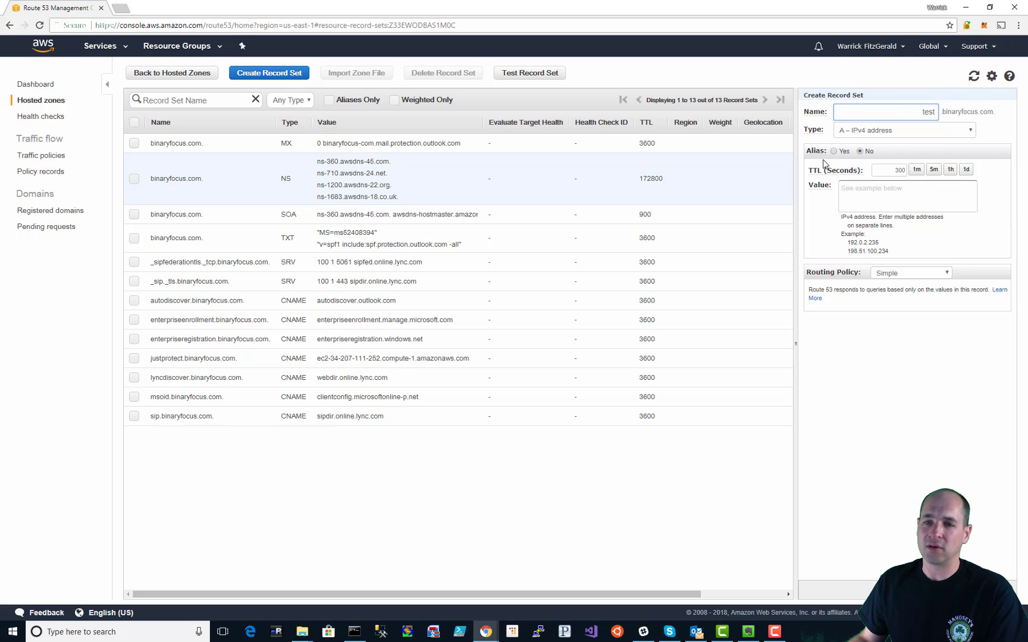
mouse_move(818, 154)
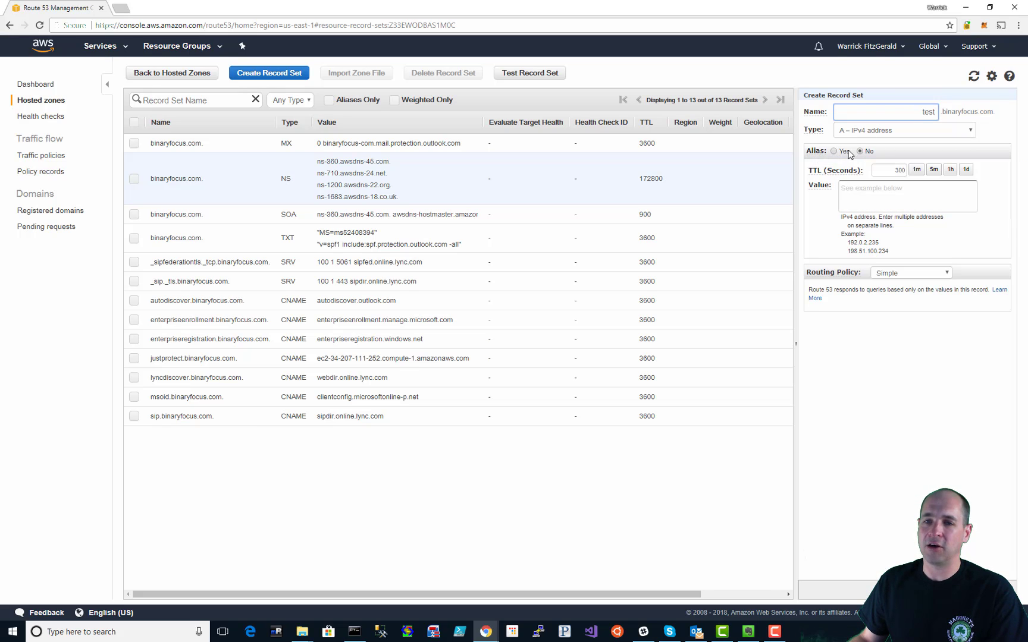
click(834, 151)
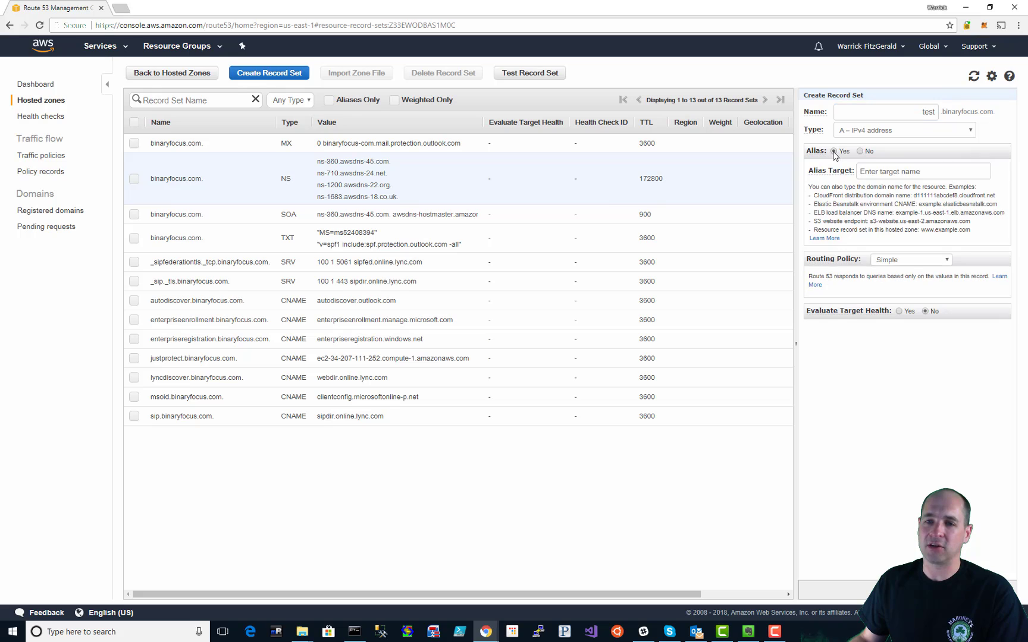
click(893, 171)
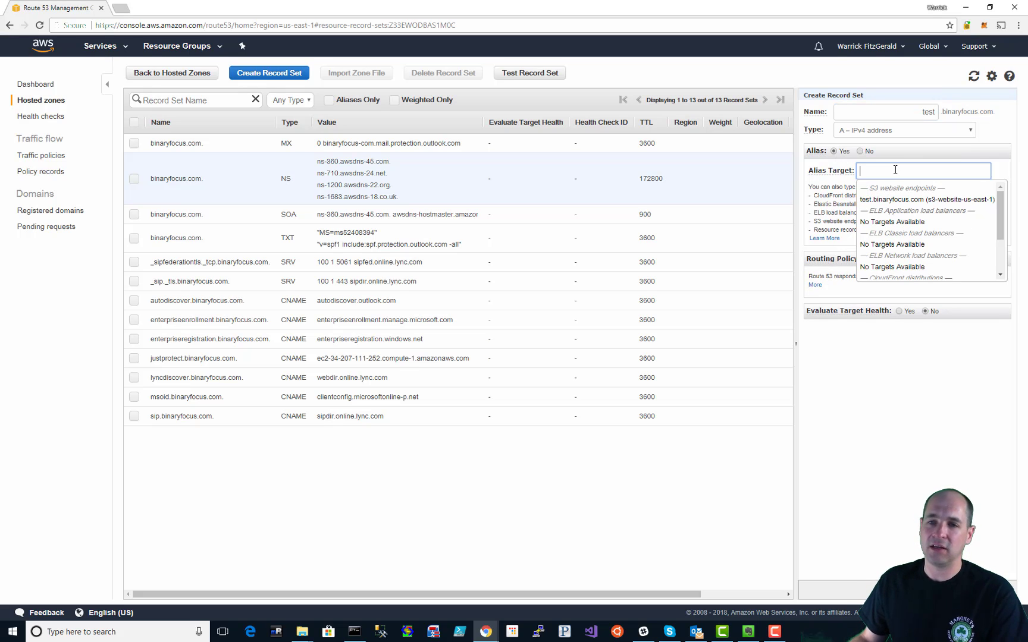
mouse_move(823, 177)
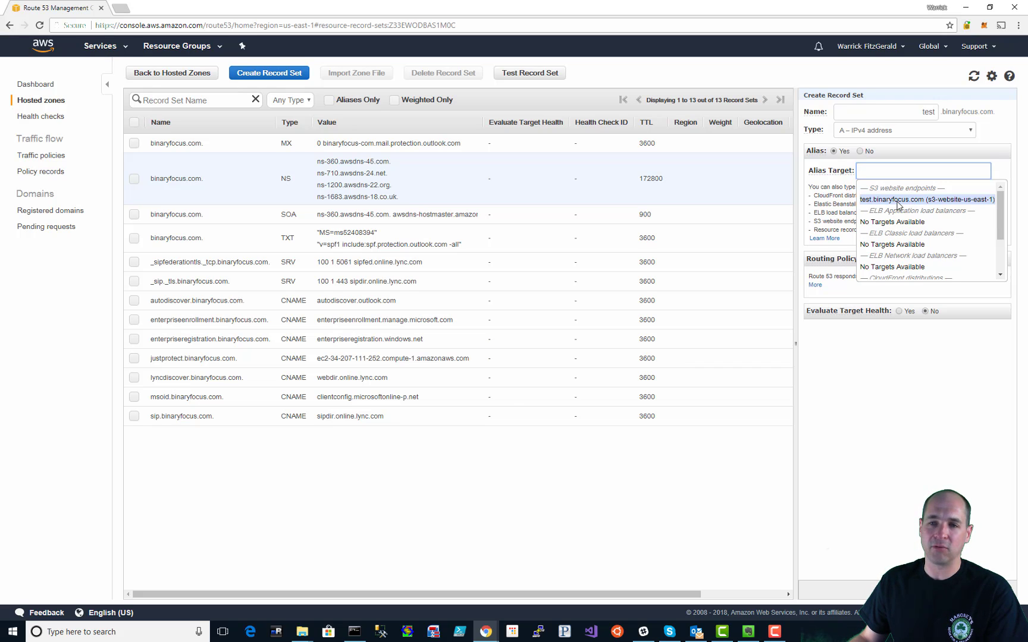
click(898, 202)
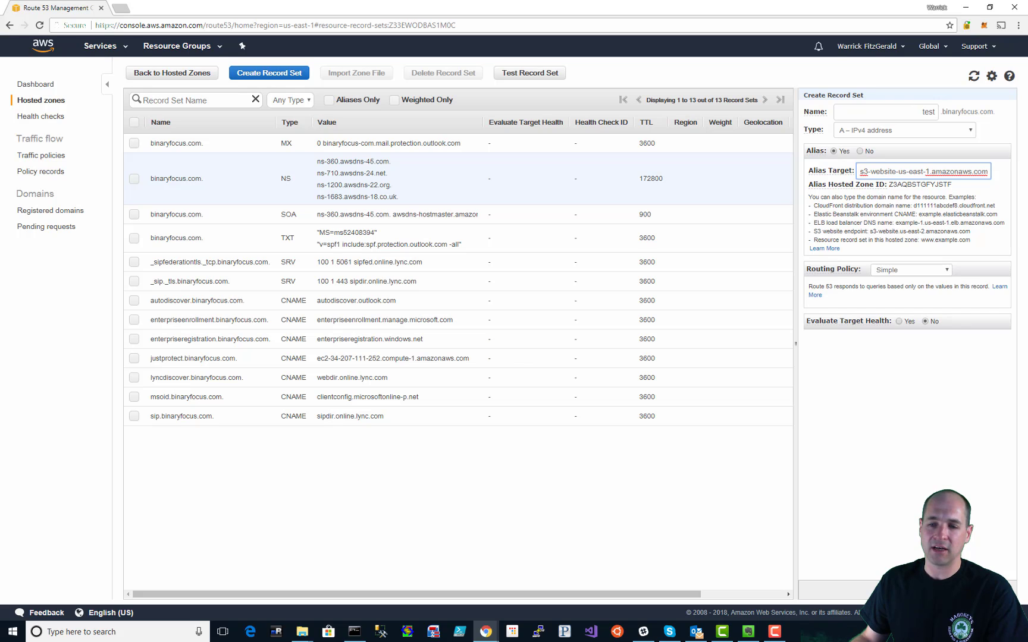
key(Return)
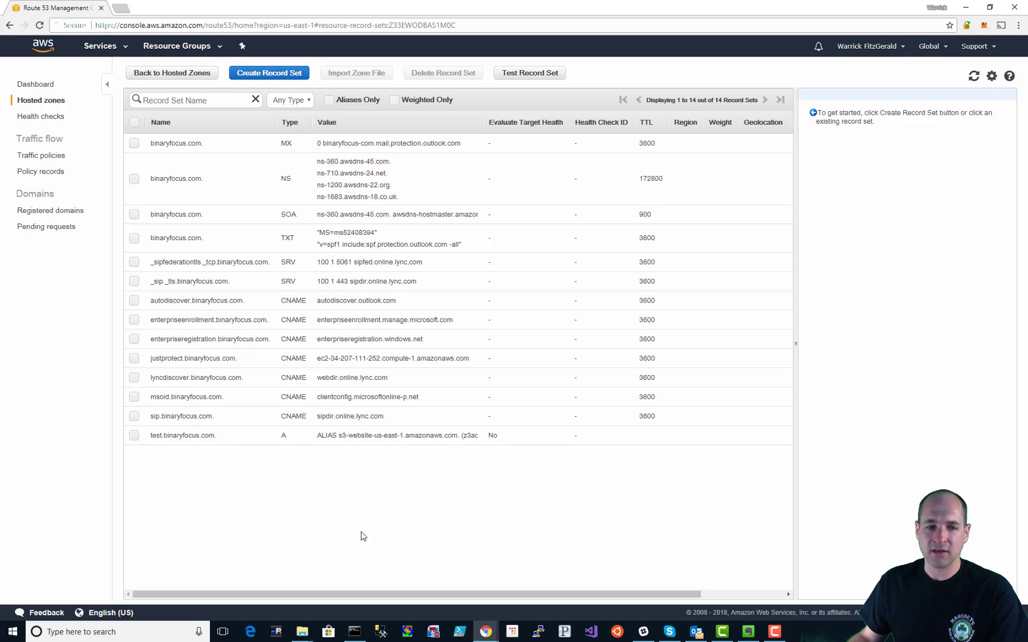
Step: Check the test.binaryfocus.com record's details and load test.binaryfocus.com in a new browser tab
click(182, 439)
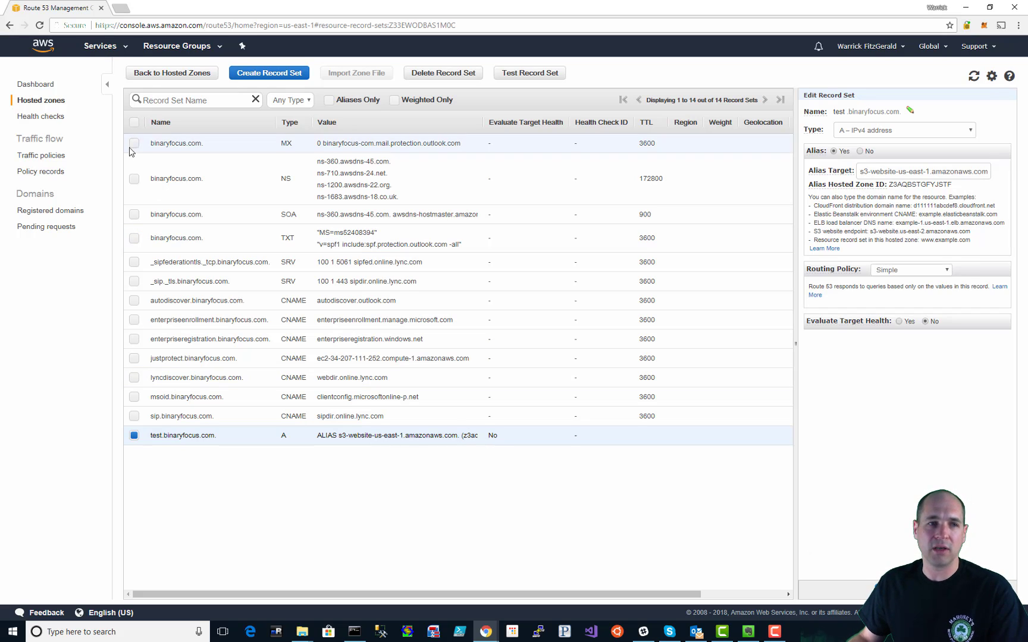
click(121, 8)
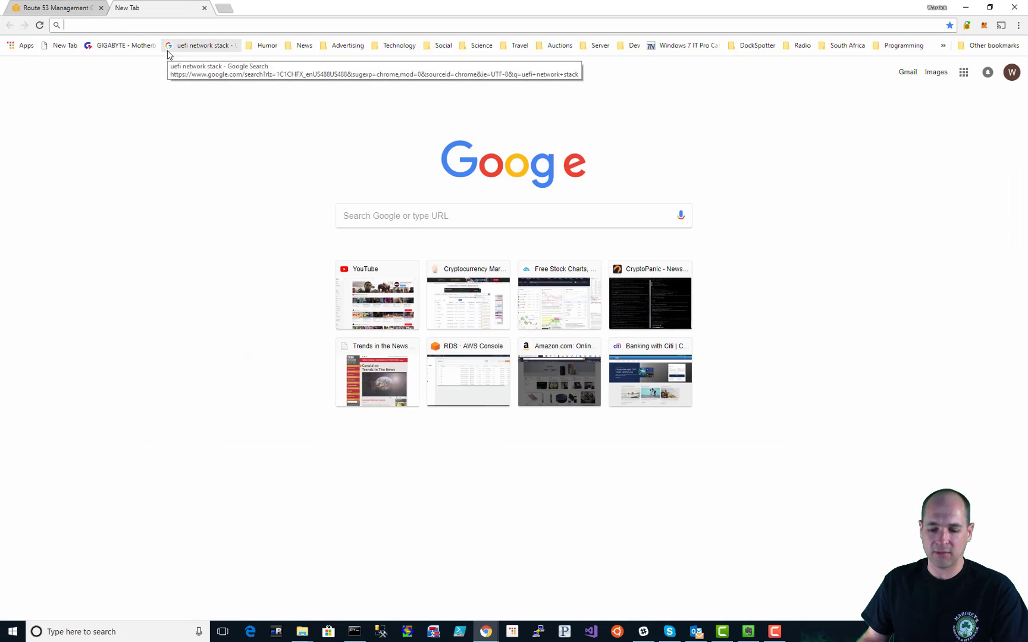
text(test)
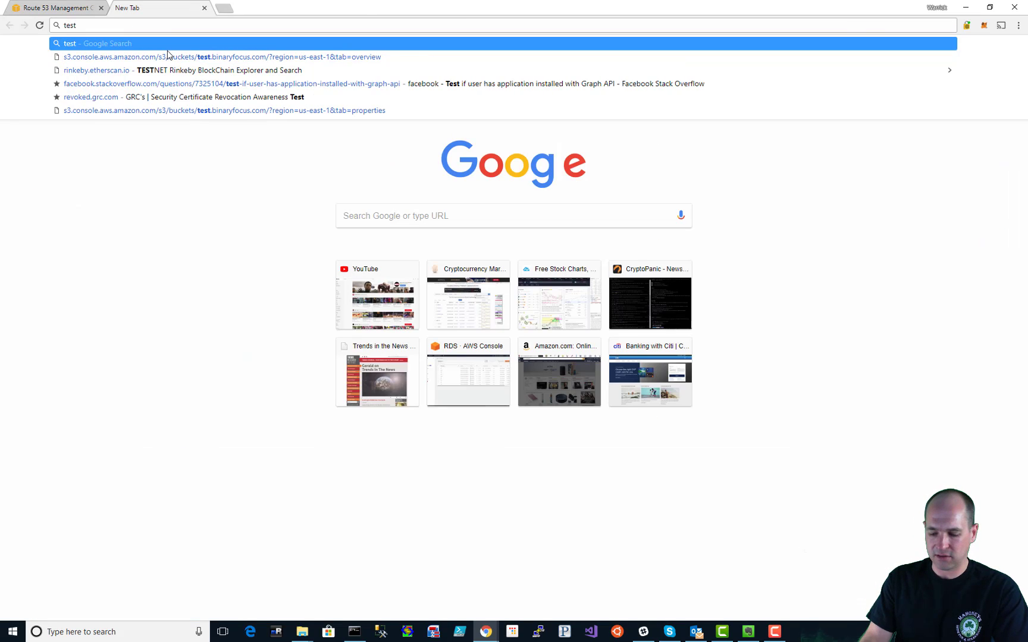
text(.bina)
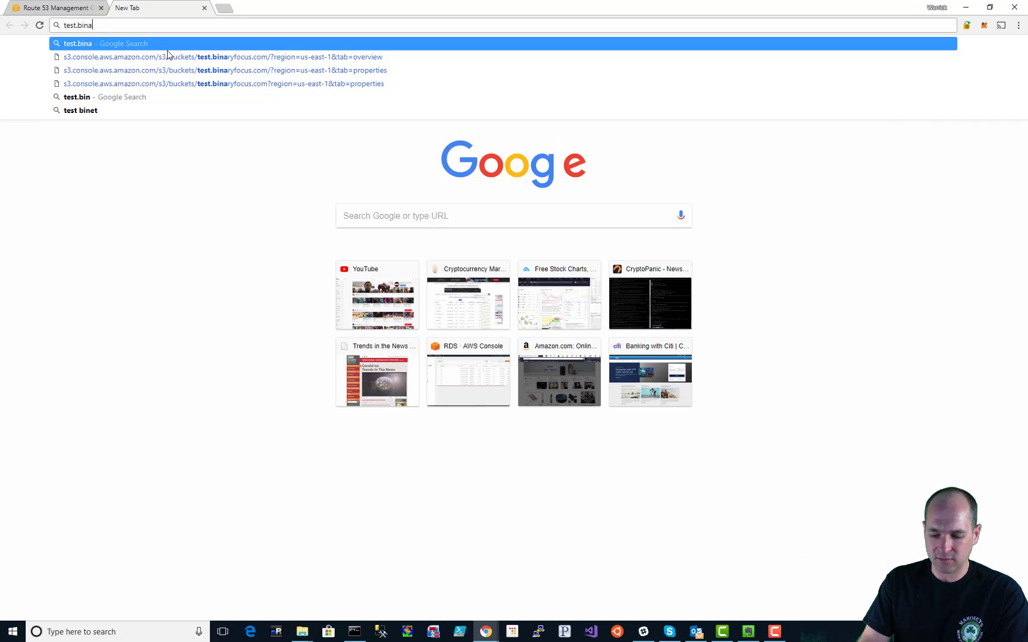
text(ryfocus.com)
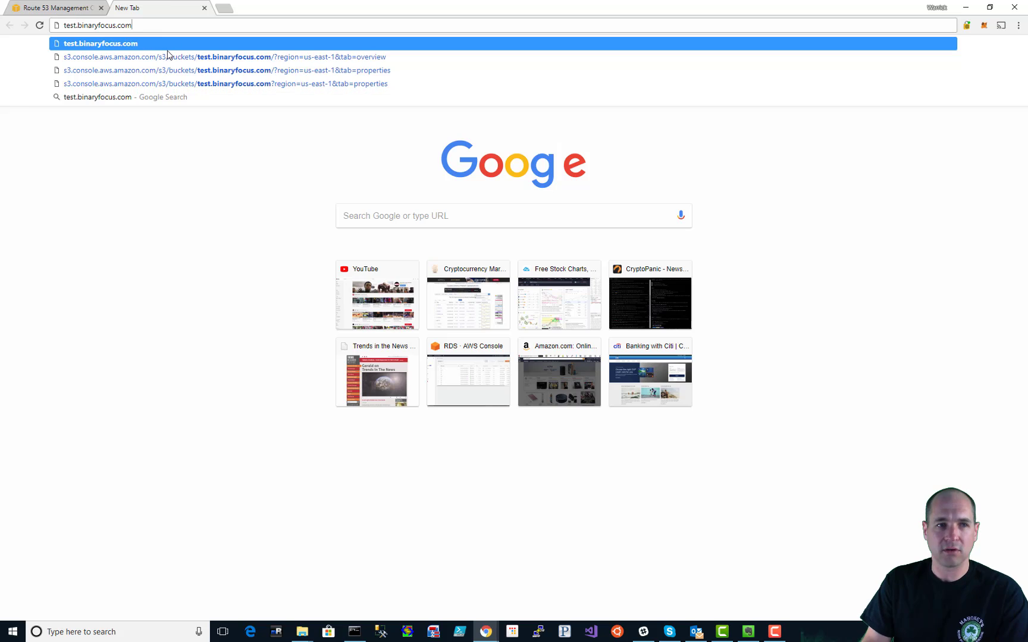
key(Return)
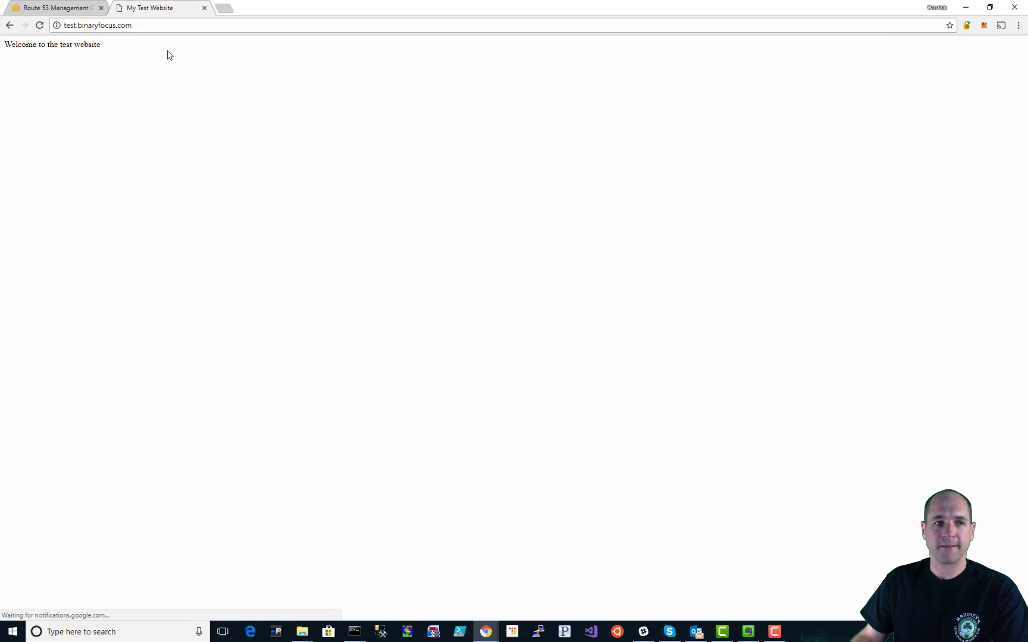